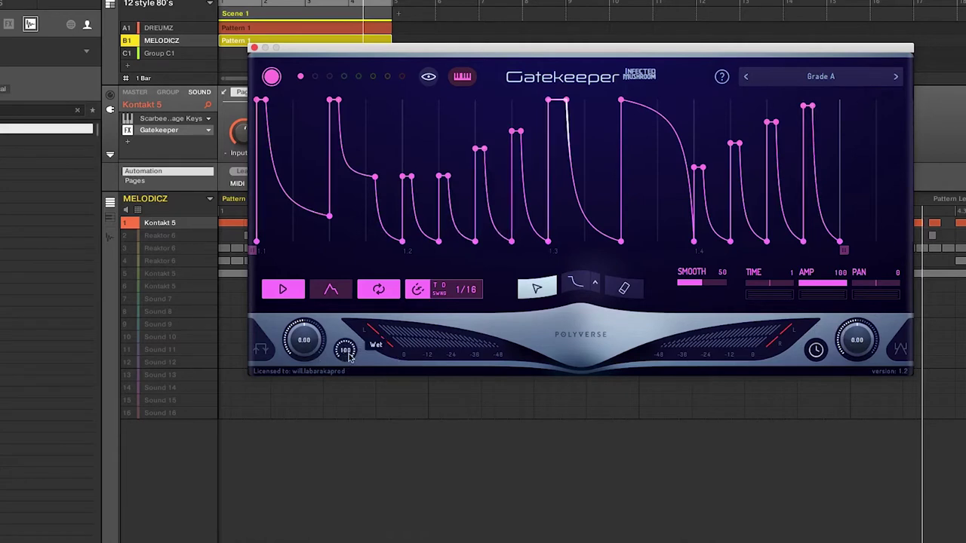
# Try a lower Wet amount, restore it to 100, and try changing the grid division from 1/16
pyautogui.moveTo(347, 354); pyautogui.dragTo(357, 406)
pyautogui.moveTo(350, 370); pyautogui.dragTo(347, 358)
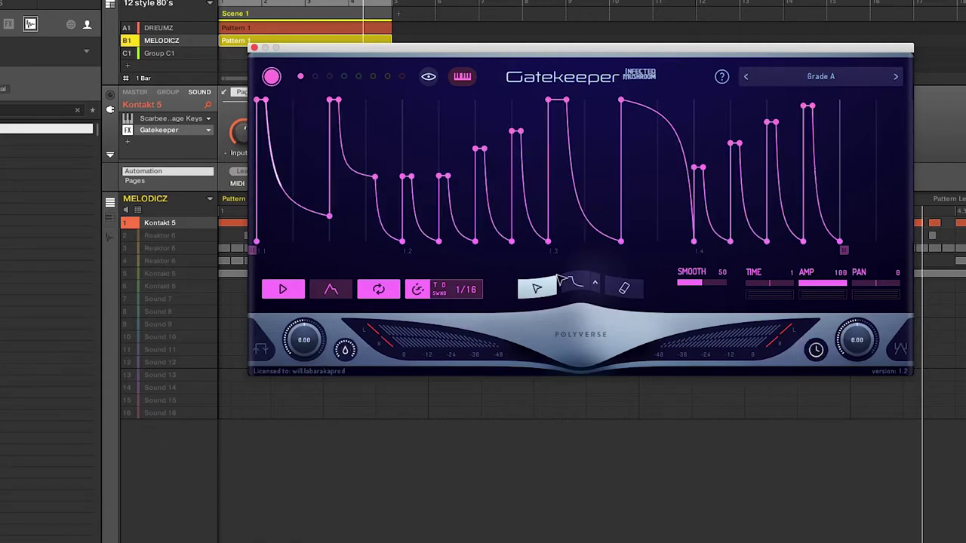
pyautogui.moveTo(816, 351)
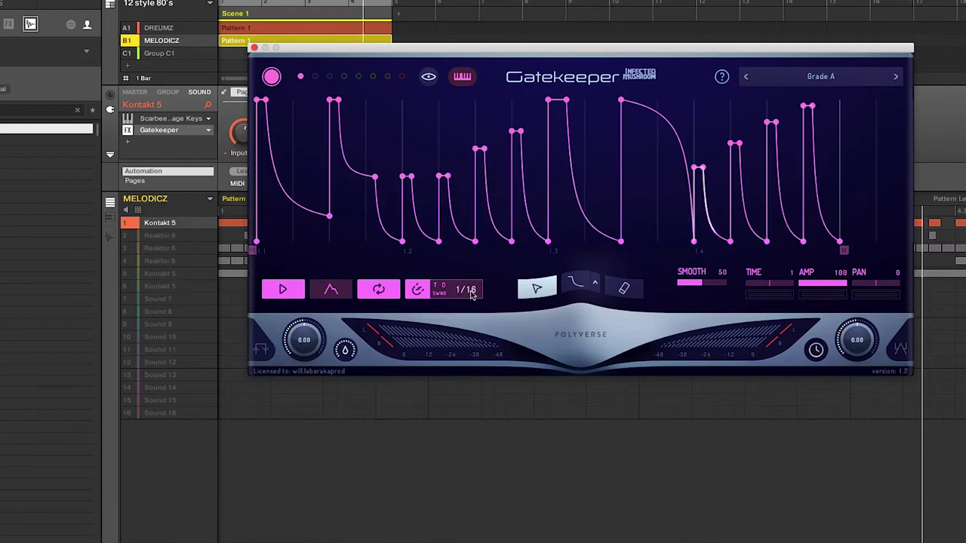
pyautogui.moveTo(471, 294)
pyautogui.mouseDown()
pyautogui.moveTo(478, 264)
pyautogui.moveTo(480, 288)
pyautogui.mouseUp()
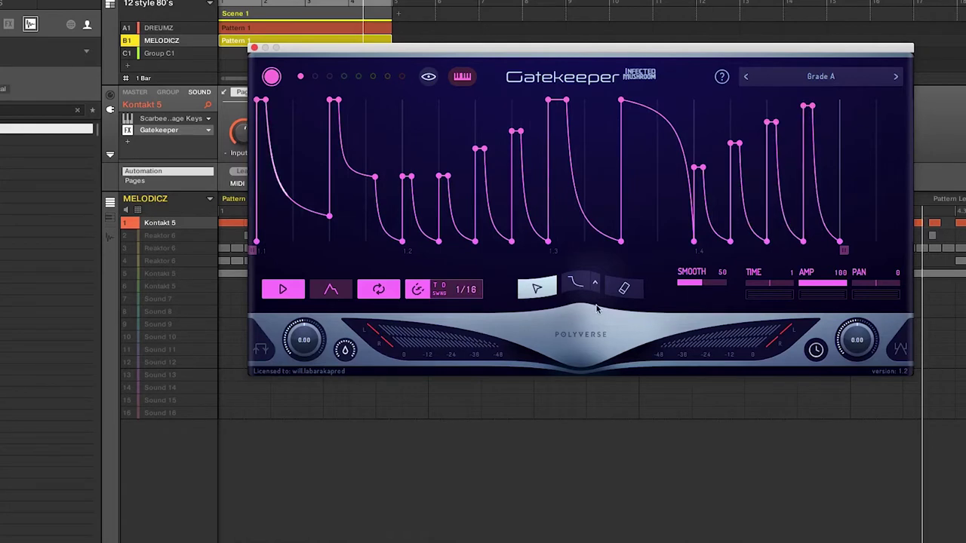
# Move the envelope's peak point just before beat 1.3 to 48 ms at -2.17 dB and view the available curve shapes
pyautogui.moveTo(552, 246)
pyautogui.mouseDown()
pyautogui.moveTo(547, 162)
pyautogui.moveTo(547, 260)
pyautogui.mouseUp()
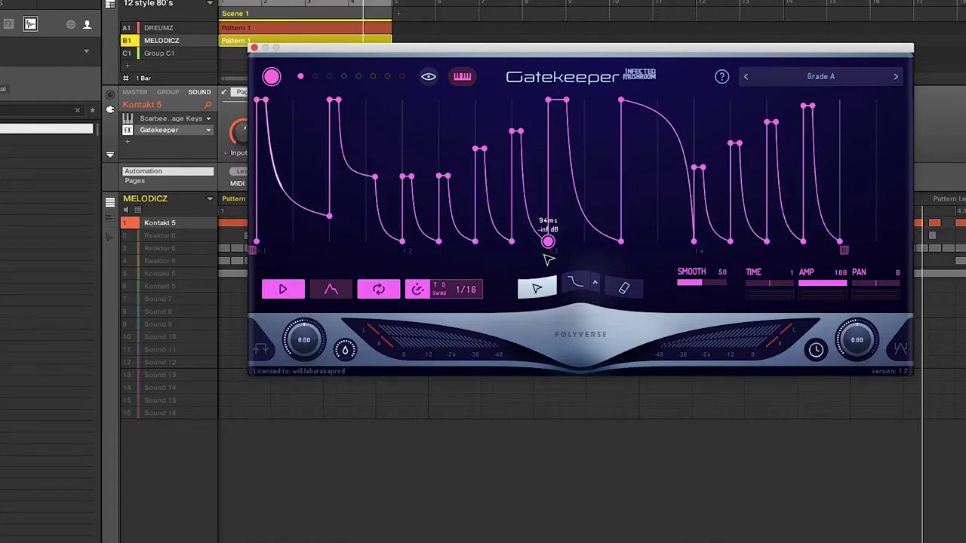
pyautogui.moveTo(522, 129)
pyautogui.mouseDown()
pyautogui.moveTo(522, 96)
pyautogui.moveTo(528, 140)
pyautogui.moveTo(526, 130)
pyautogui.mouseUp()
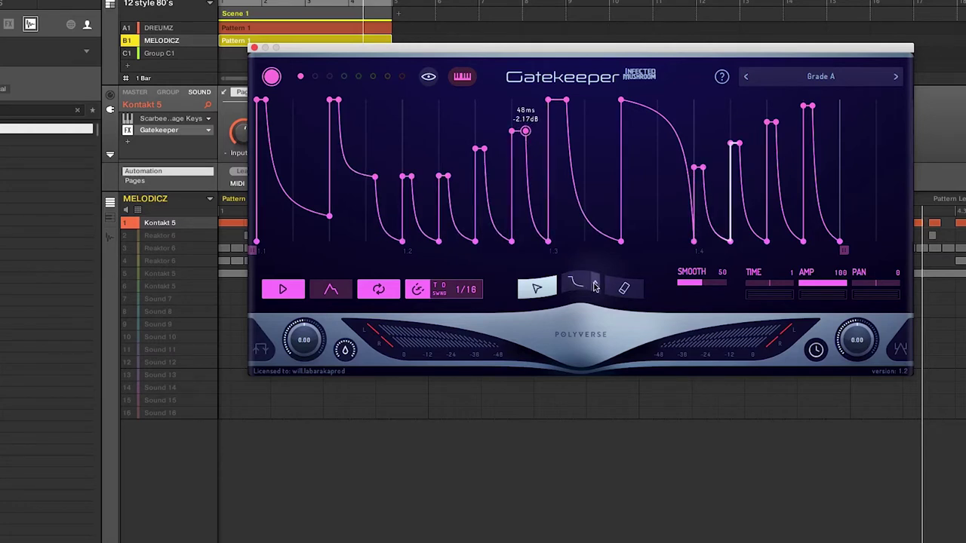
pyautogui.click(595, 286)
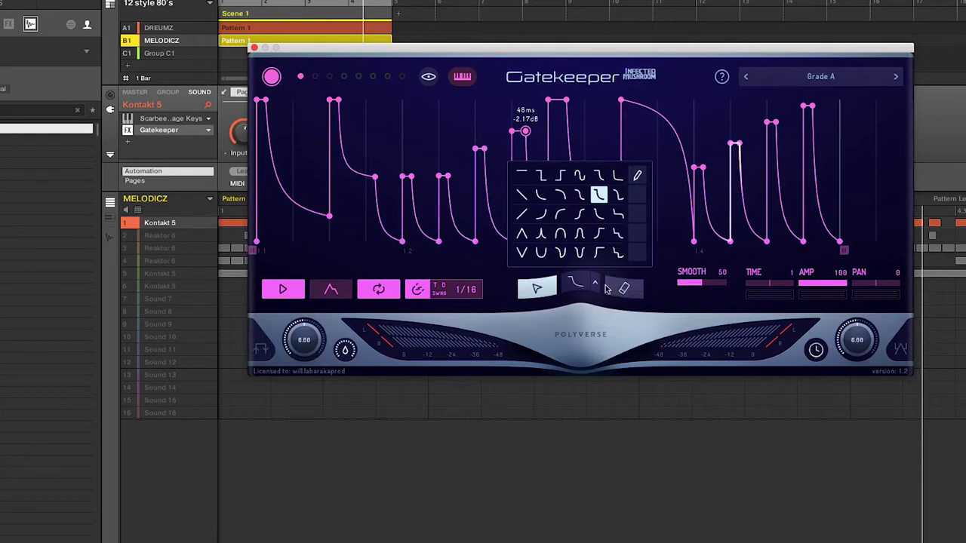
pyautogui.click(580, 281)
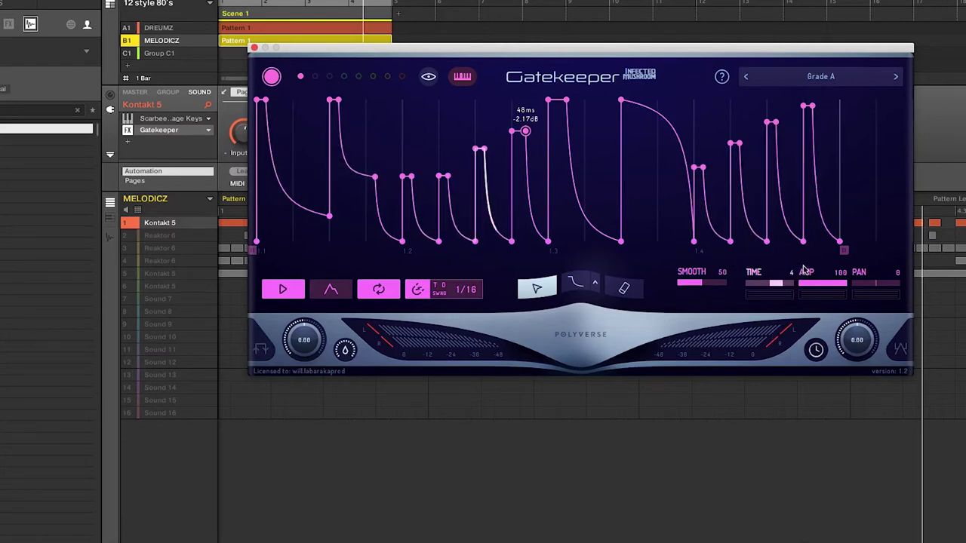
# Try other Time and Amp values for the envelope, returning Time to 1 and Amp to 100
pyautogui.click(771, 291)
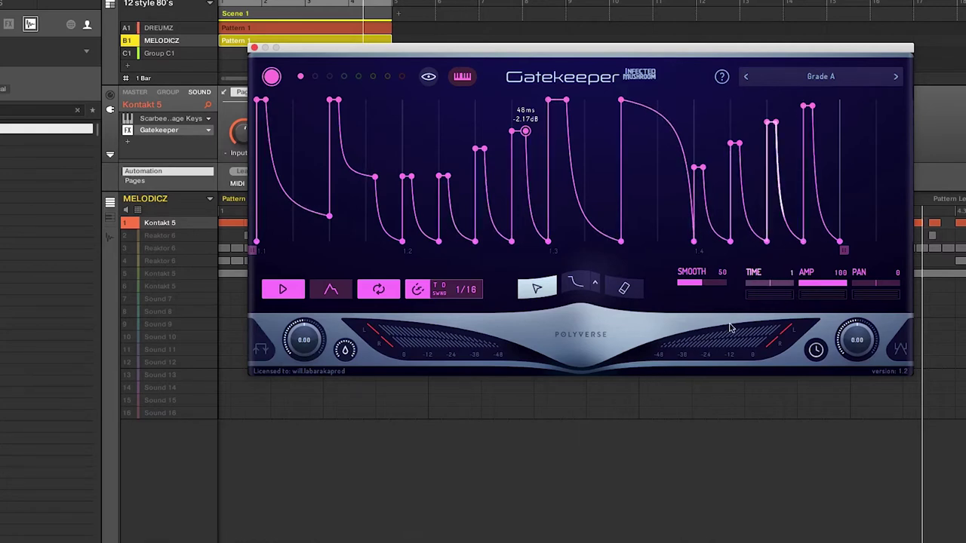
pyautogui.click(777, 284)
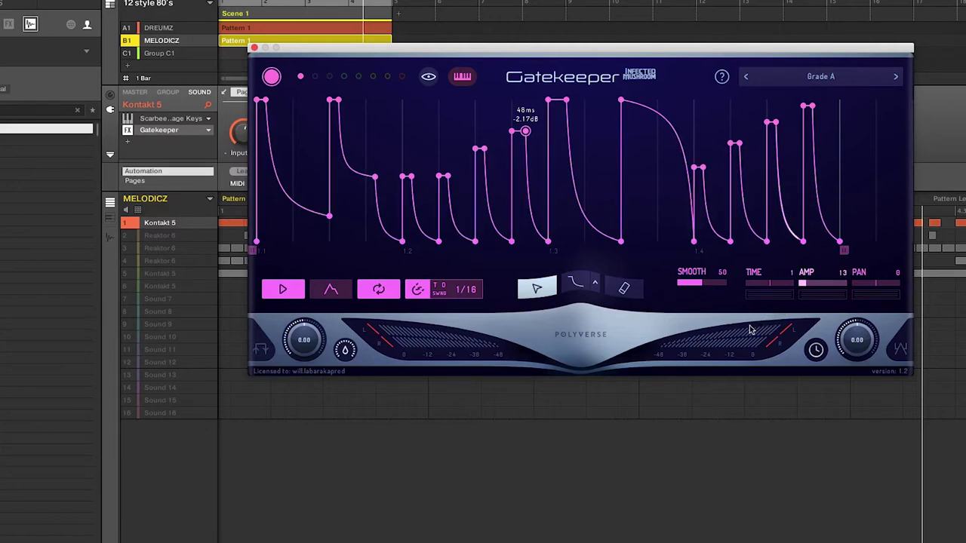
pyautogui.click(826, 294)
pyautogui.moveTo(826, 293); pyautogui.dragTo(832, 296)
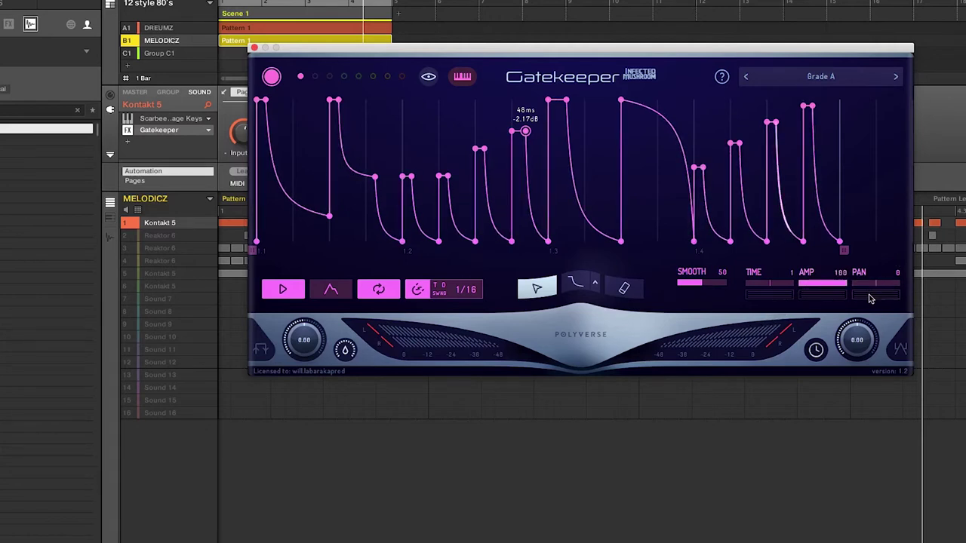
pyautogui.moveTo(867, 296)
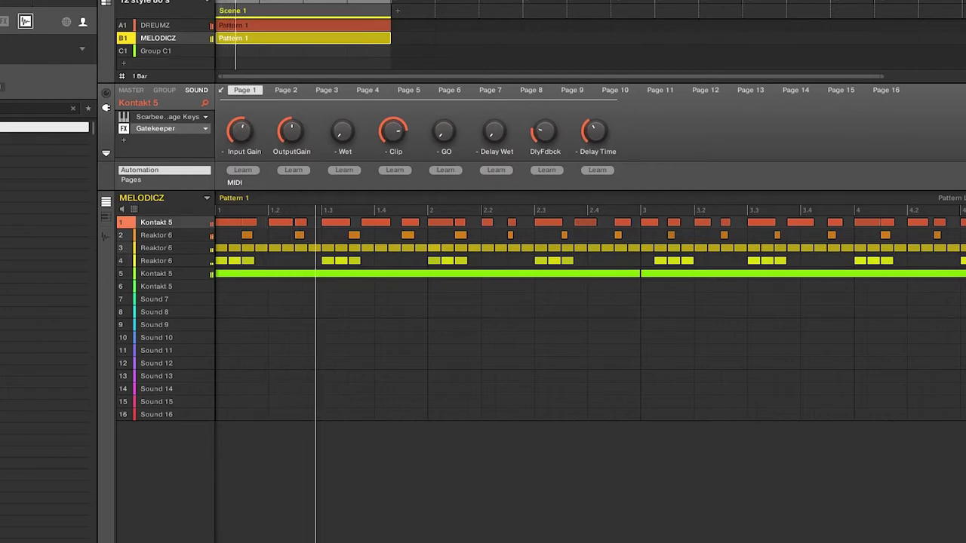
# Open the Gatekeeper effect window on the Kontakt 5 sound in the MELODICZ group
pyautogui.click(170, 129)
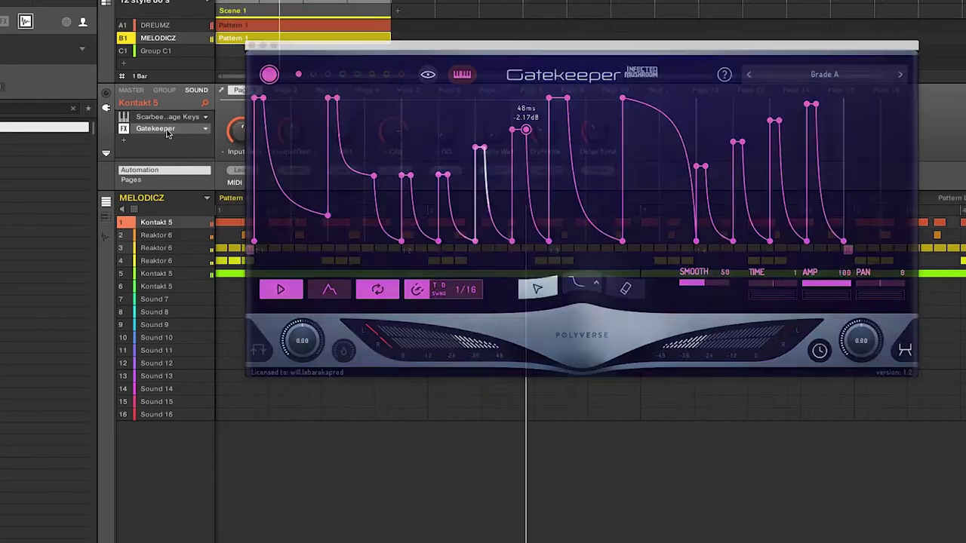
pyautogui.click(168, 131)
pyautogui.click(168, 131)
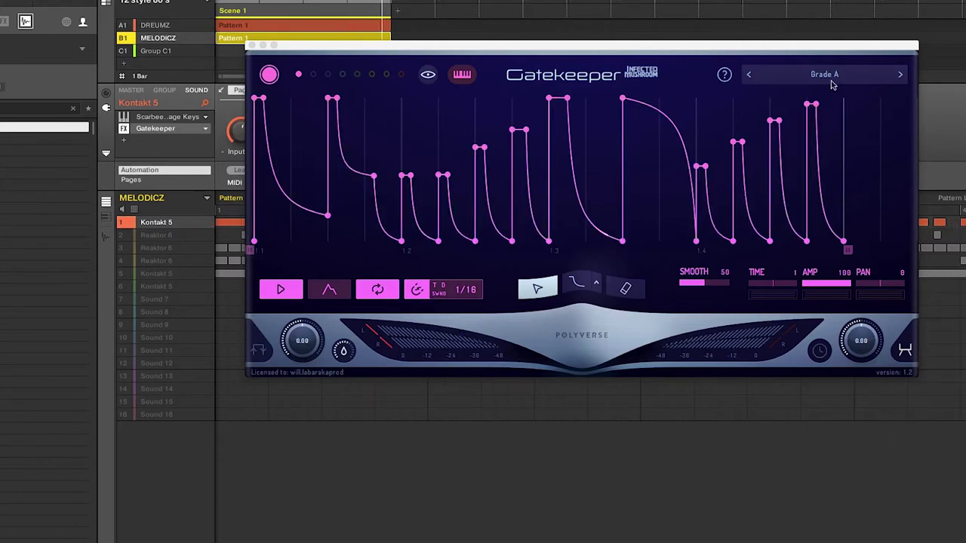
# Audition the Rhythmic presets one after another, including Hot and dirty, Pow Pow, Simple days, Two Pillards, Raggamute, Riddim, Cowboys, RevveR and Marching pad
pyautogui.click(900, 76)
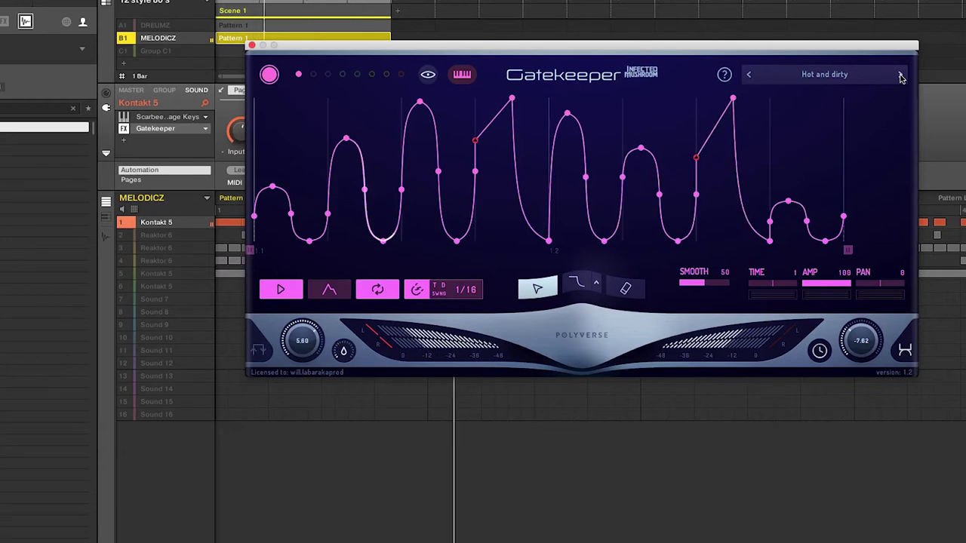
pyautogui.click(900, 76)
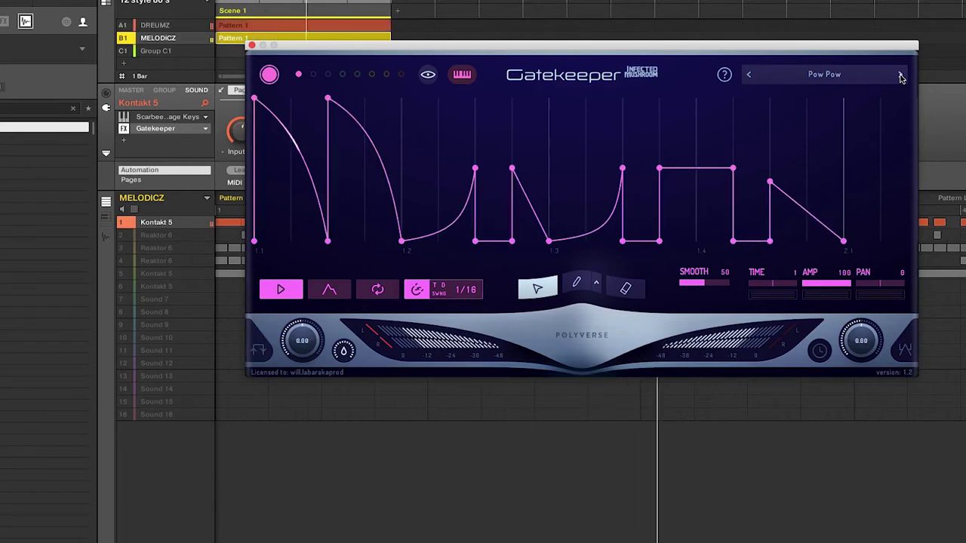
pyautogui.click(901, 75)
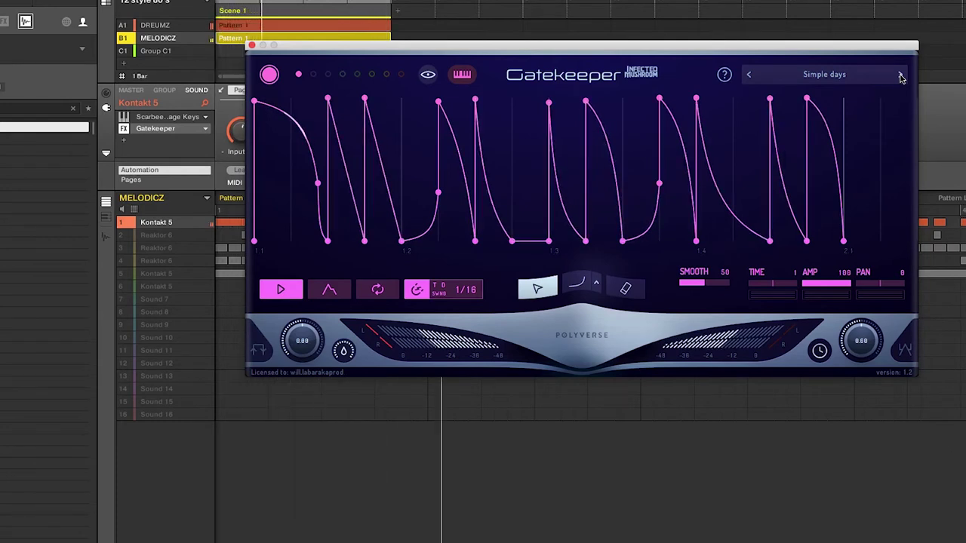
pyautogui.click(900, 75)
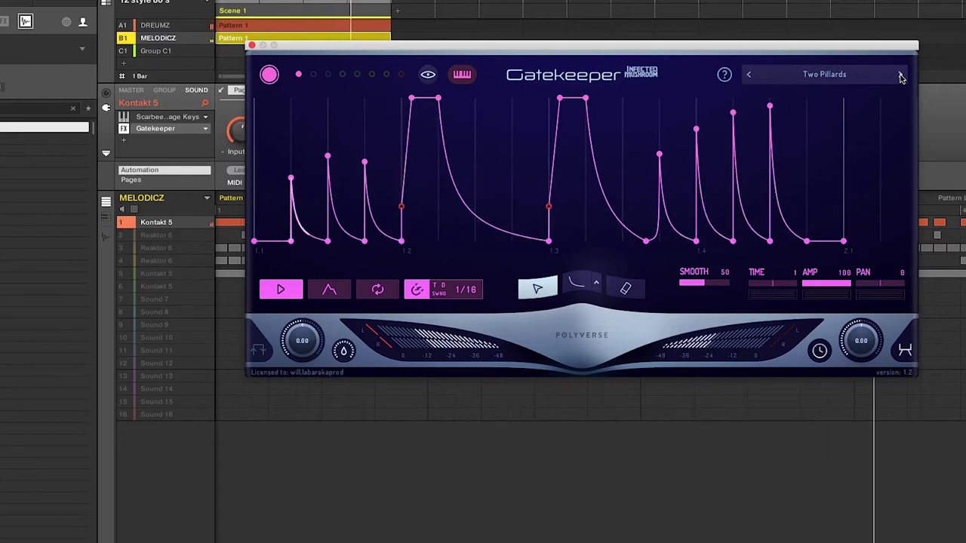
pyautogui.click(901, 76)
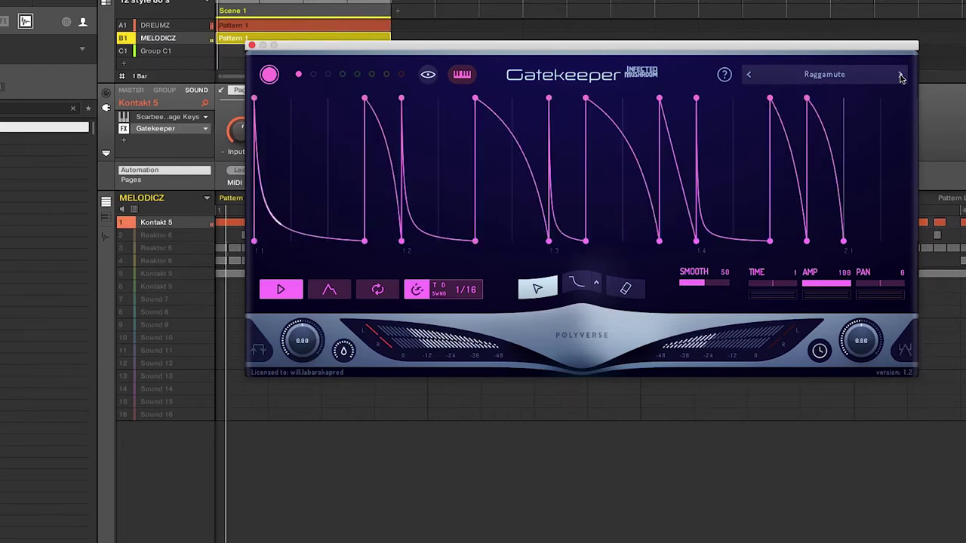
pyautogui.click(900, 76)
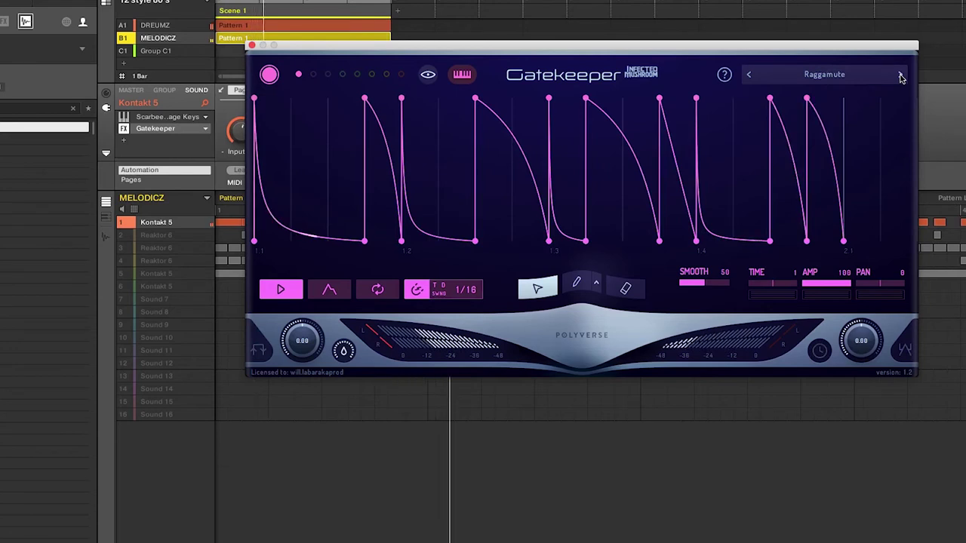
pyautogui.click(900, 76)
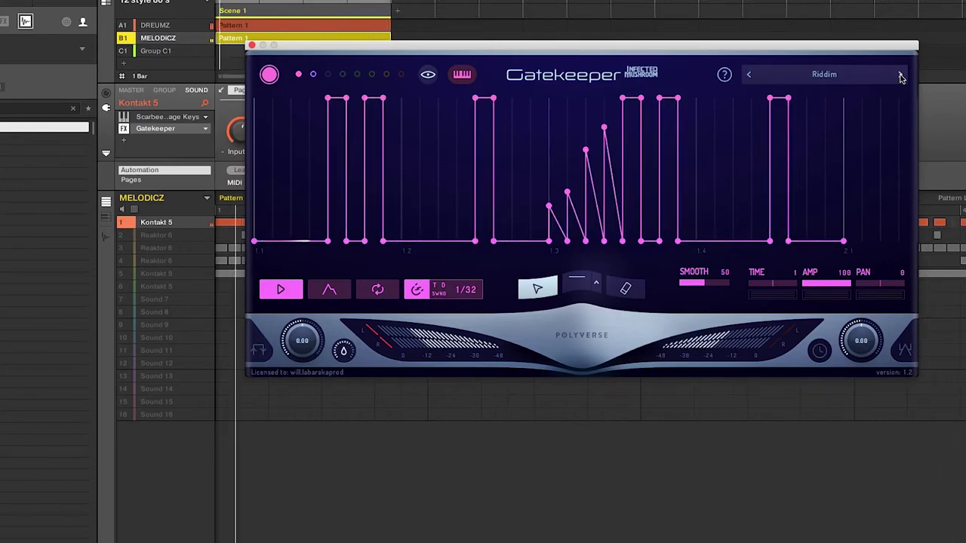
pyautogui.click(900, 75)
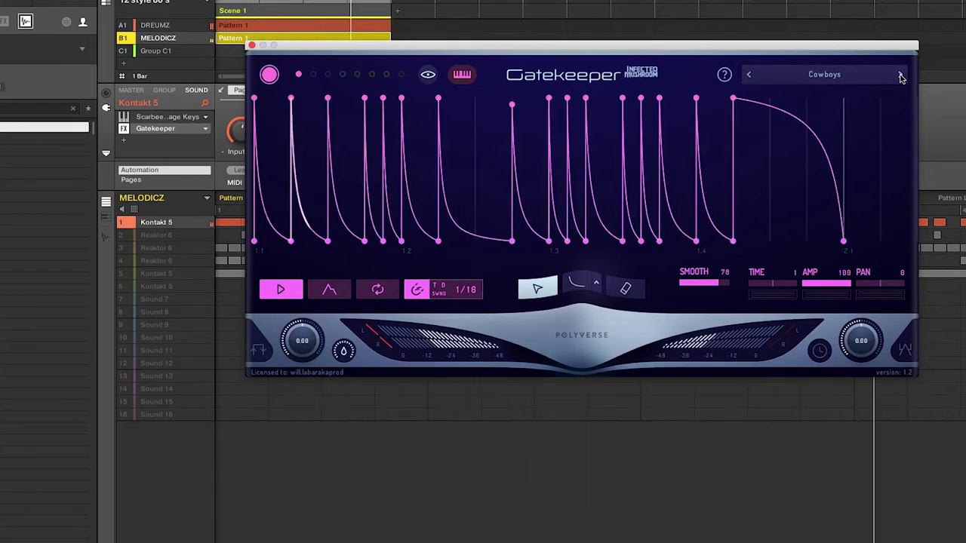
pyautogui.click(900, 75)
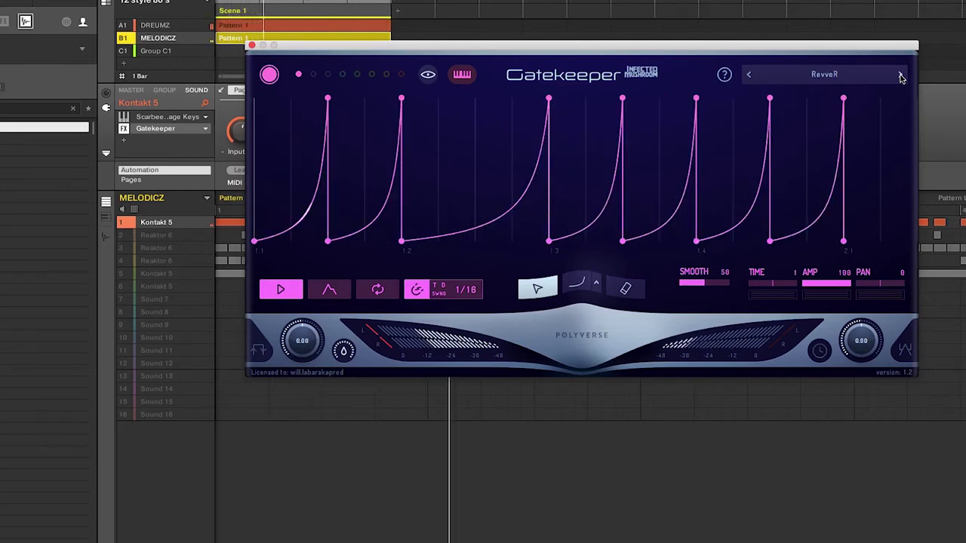
pyautogui.click(900, 75)
pyautogui.click(900, 75)
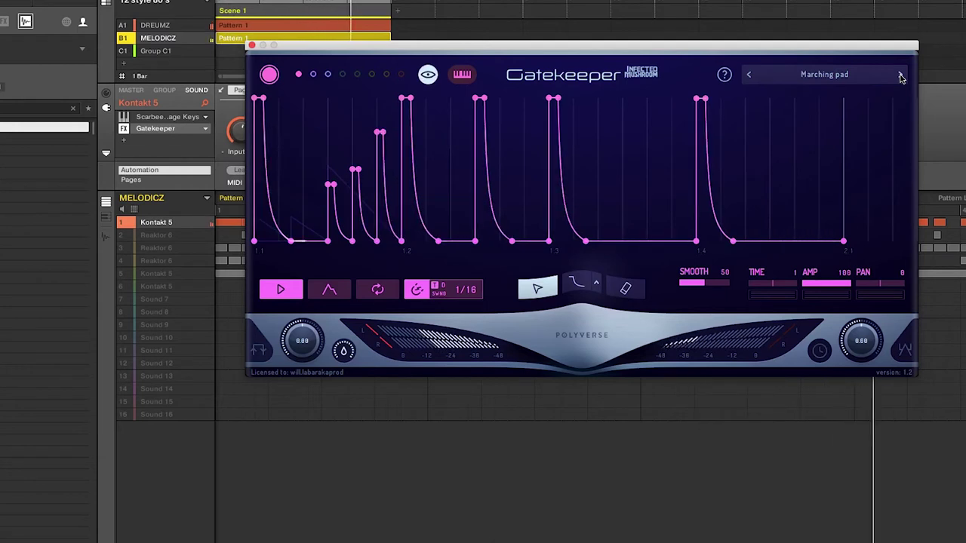
# Load the Side skill preset from the Stereo category
pyautogui.click(859, 79)
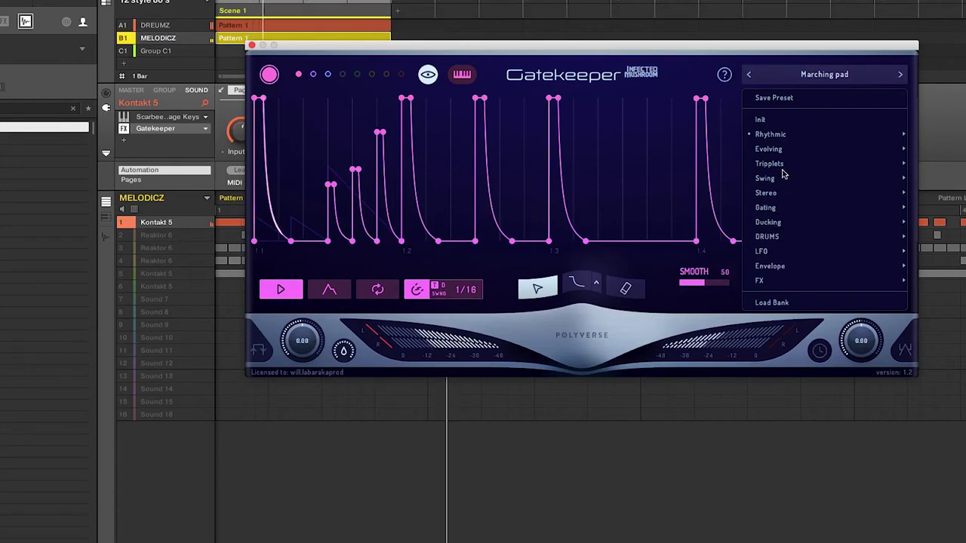
pyautogui.moveTo(784, 175)
pyautogui.moveTo(777, 192)
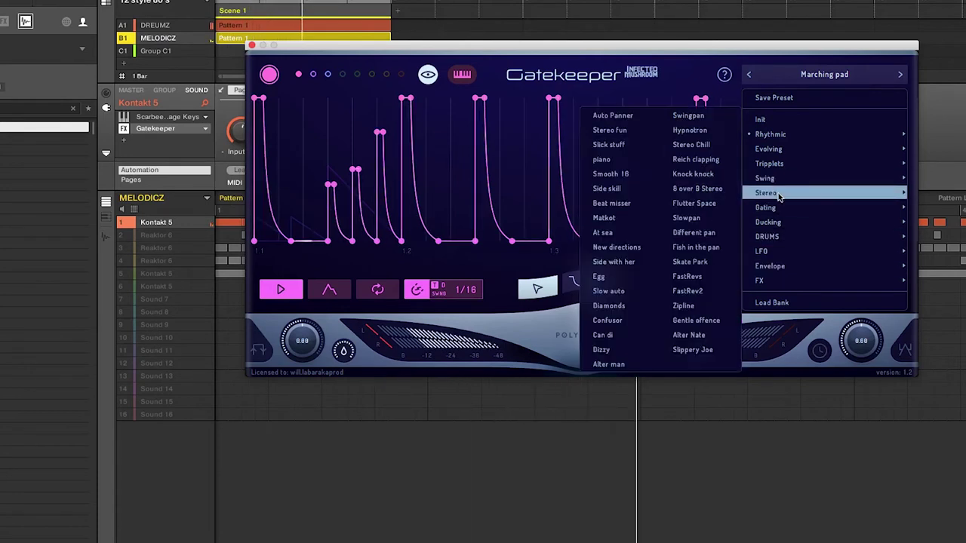
pyautogui.click(618, 189)
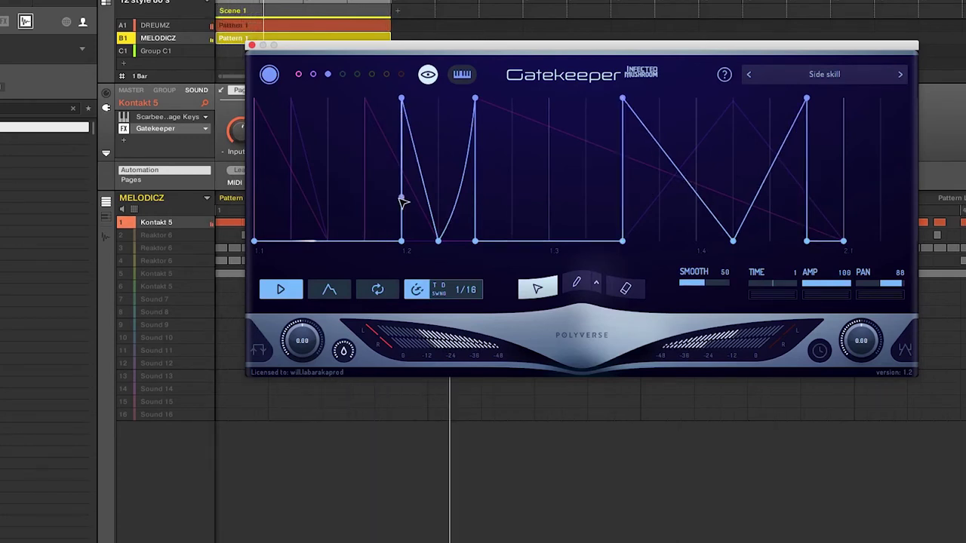
# Examine Envelopes 1, 2 and 3 of the Side skill preset in turn
pyautogui.click(314, 76)
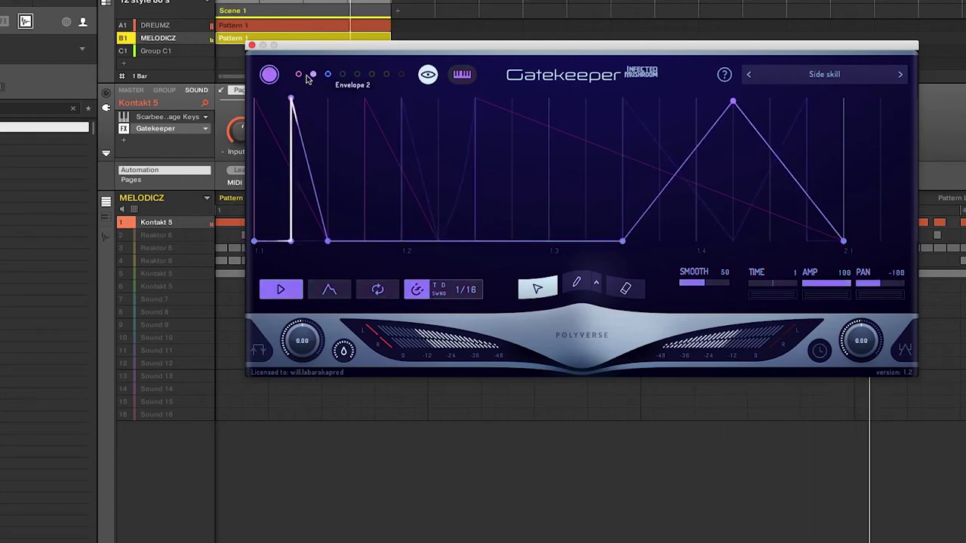
pyautogui.click(300, 76)
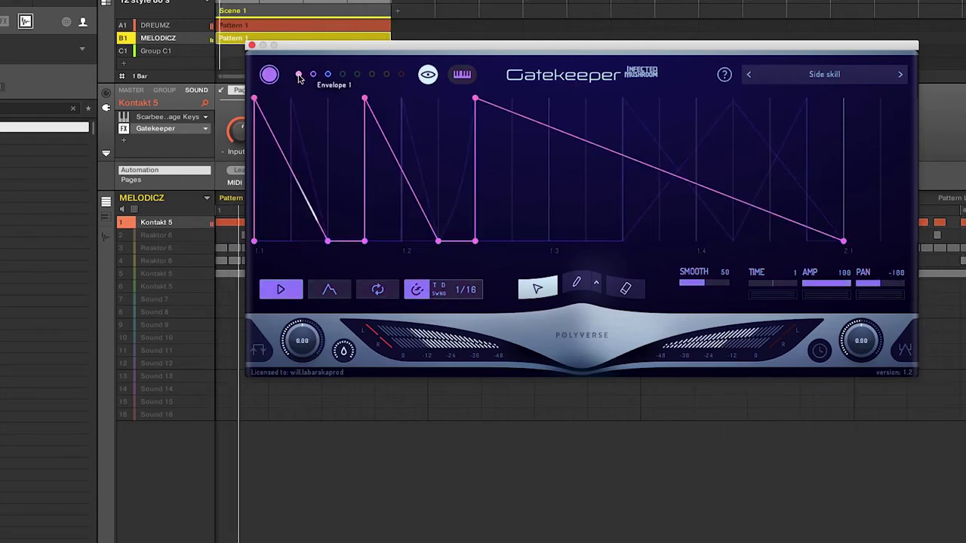
pyautogui.click(316, 76)
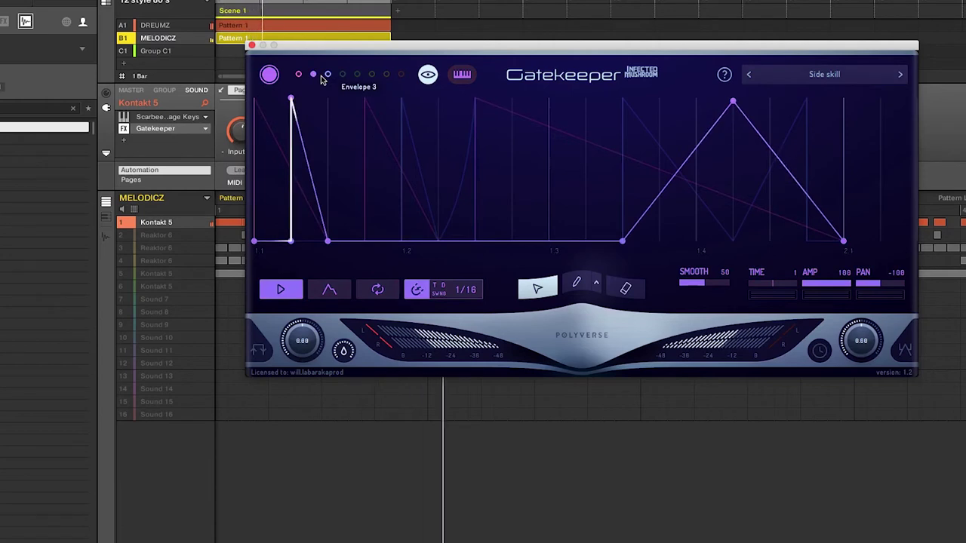
pyautogui.click(328, 76)
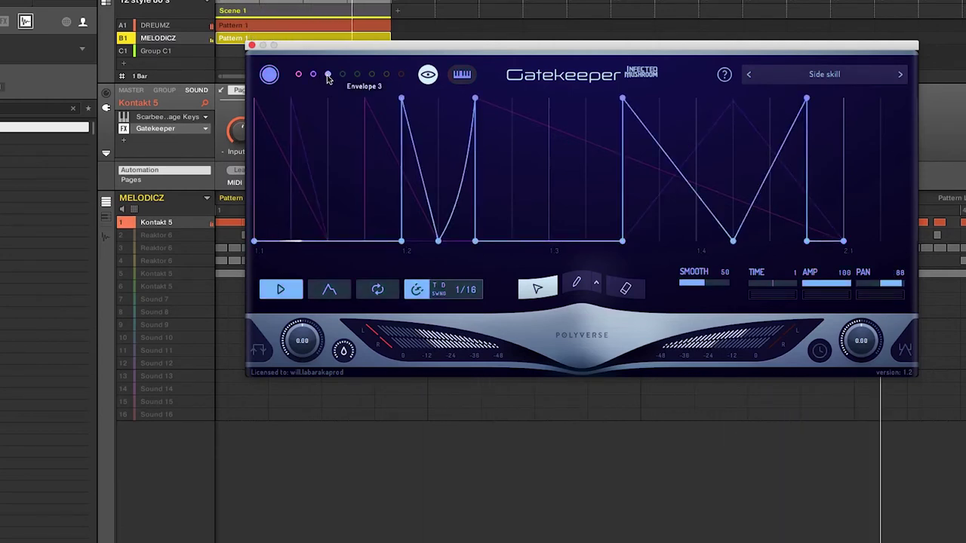
# Switch to the Beat misser preset and examine its Envelope 1
pyautogui.click(900, 75)
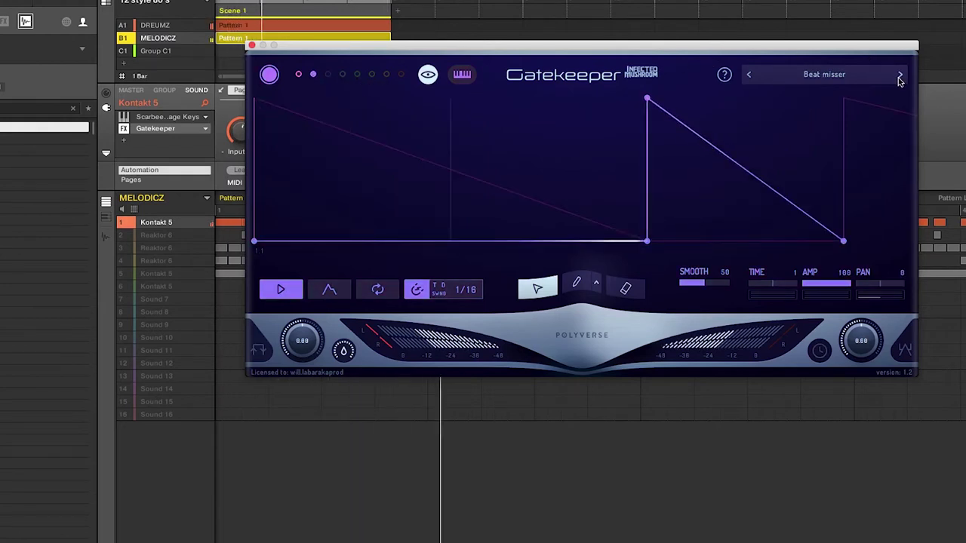
pyautogui.click(299, 75)
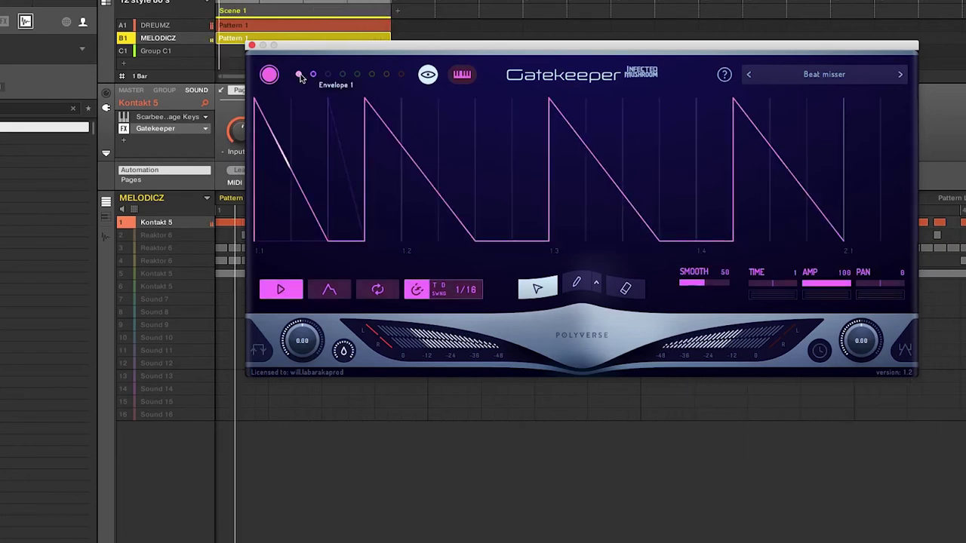
# Load the Init preset and fill the whole envelope with step-down square shapes on the 1/16 grid
pyautogui.click(818, 77)
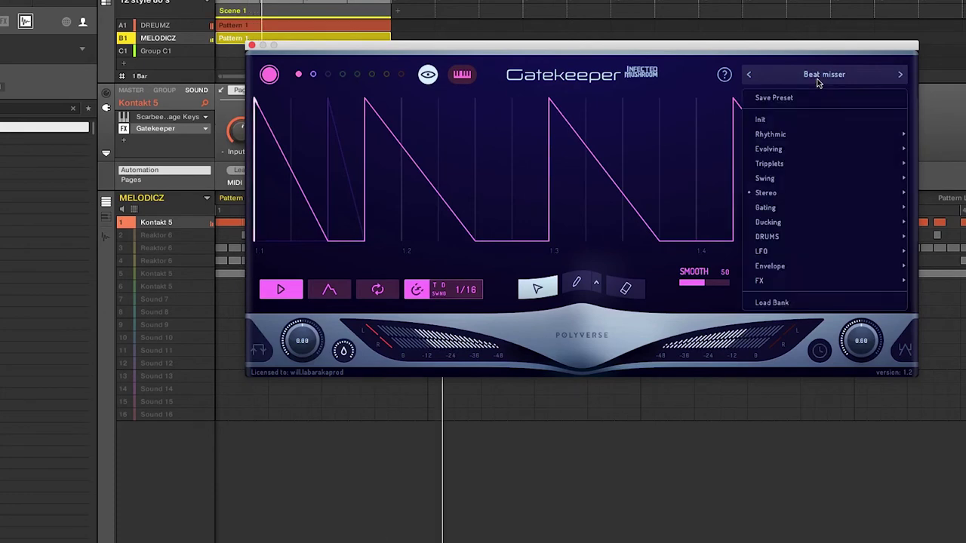
pyautogui.click(845, 120)
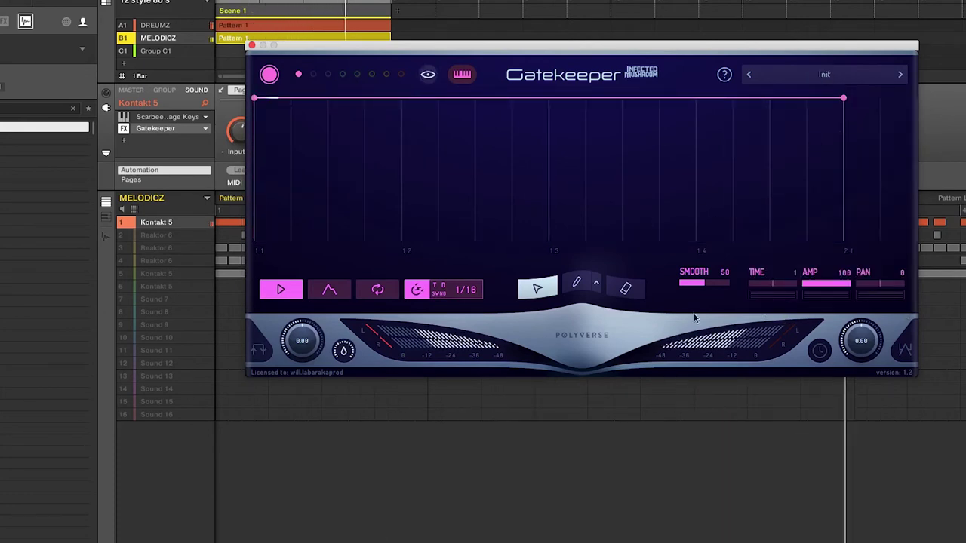
pyautogui.click(595, 290)
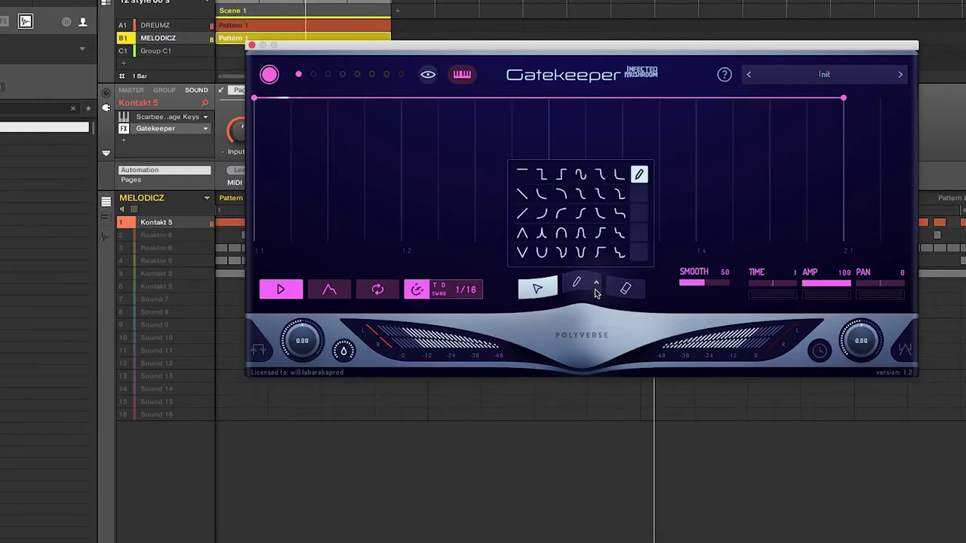
pyautogui.click(521, 173)
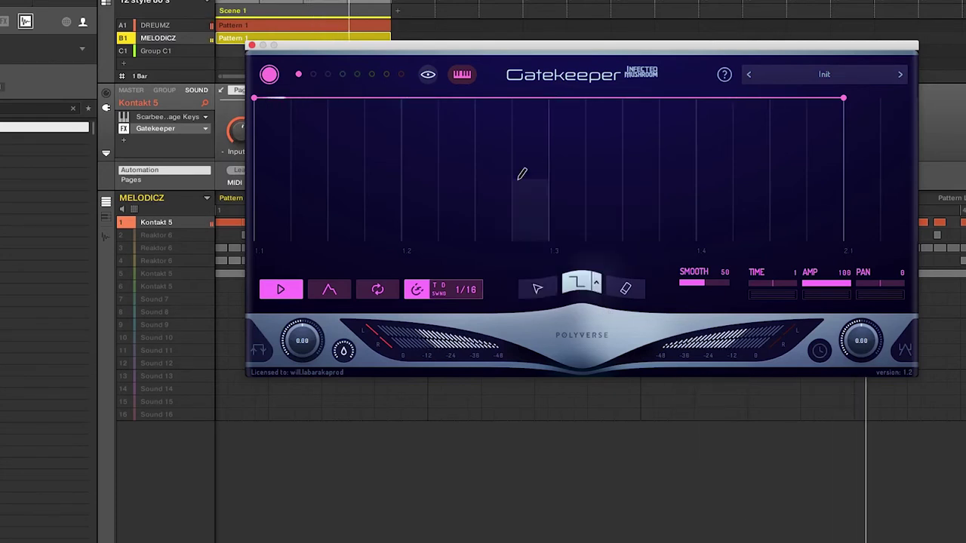
pyautogui.moveTo(275, 95)
pyautogui.mouseDown()
pyautogui.moveTo(677, 55)
pyautogui.moveTo(891, 41)
pyautogui.mouseUp()
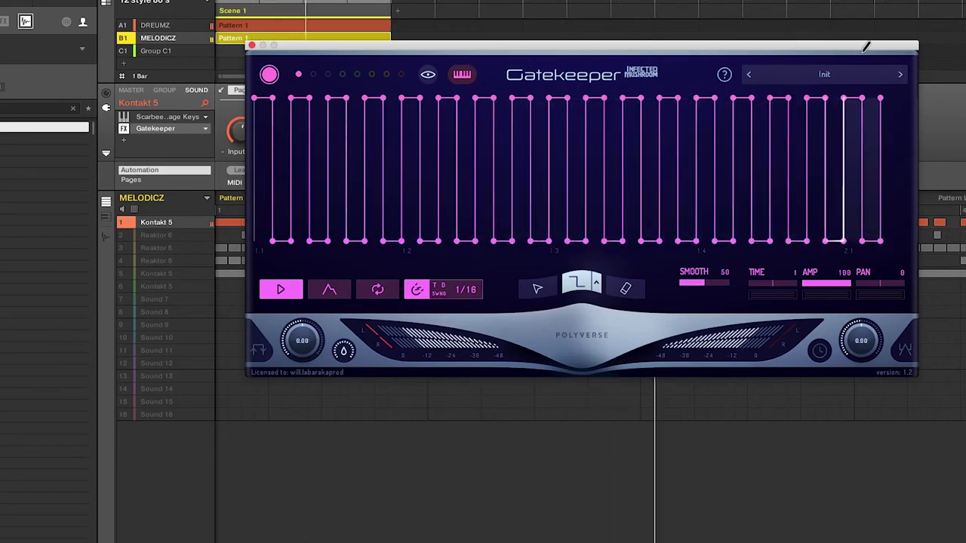
# Replace the squares from the envelope's start to just past beat 1.3, and those around beat 2.1, with decaying curves
pyautogui.click(594, 281)
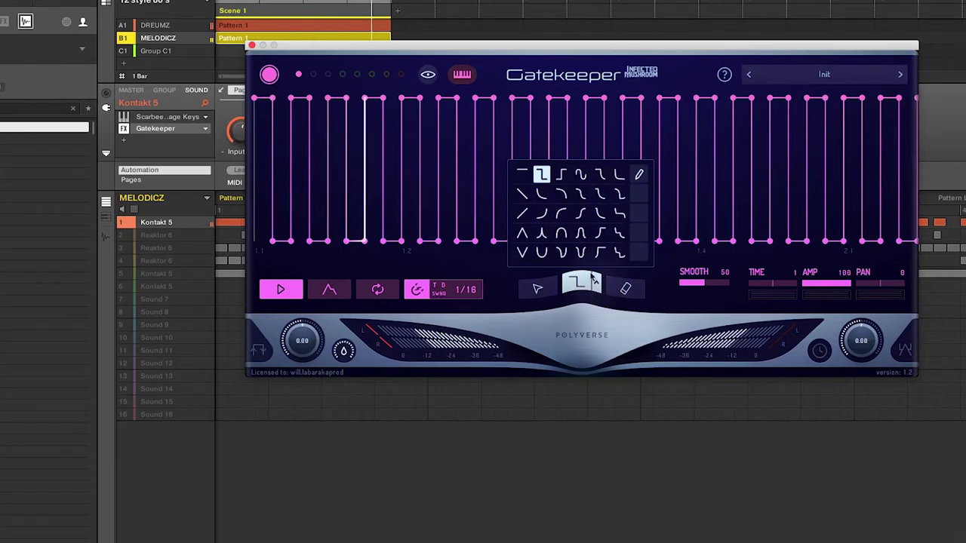
pyautogui.click(543, 195)
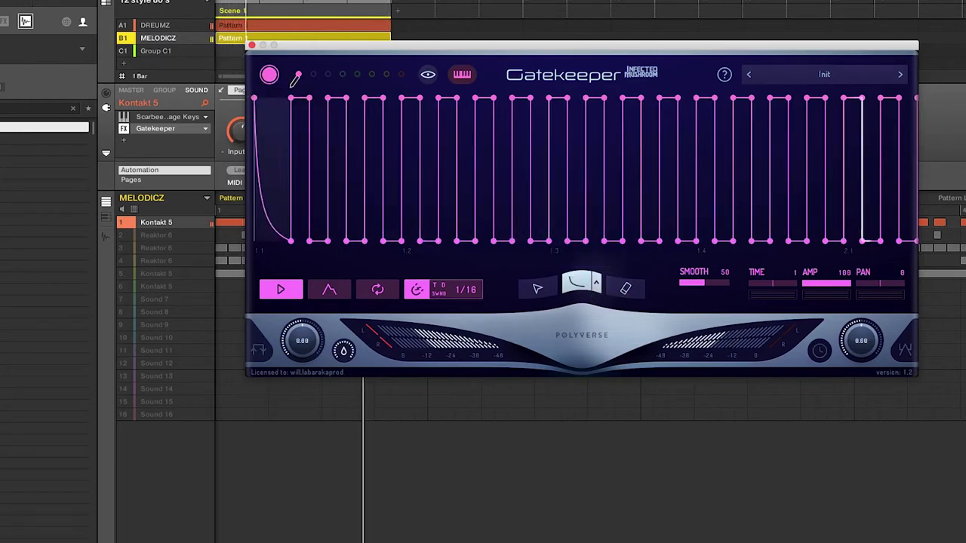
pyautogui.moveTo(295, 78); pyautogui.dragTo(562, 47)
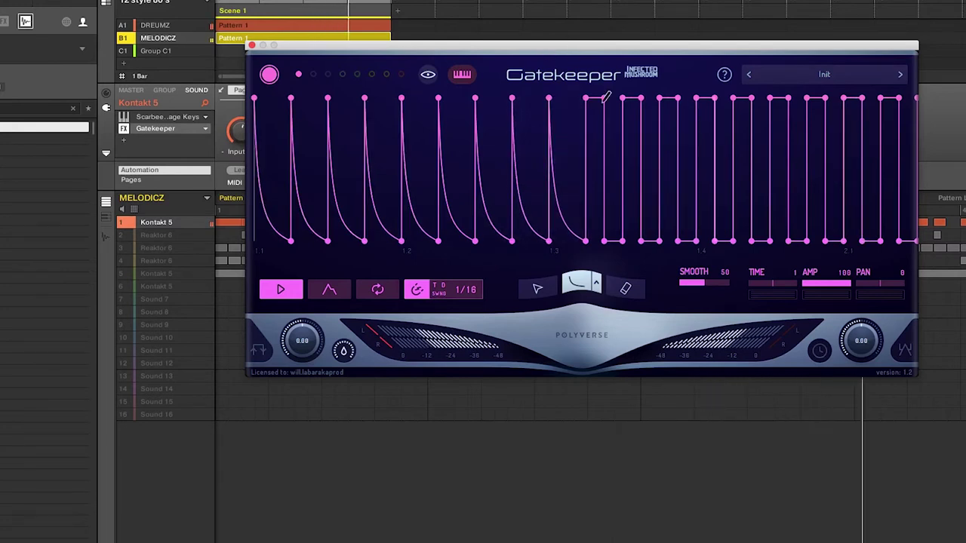
pyautogui.moveTo(806, 83); pyautogui.dragTo(876, 85)
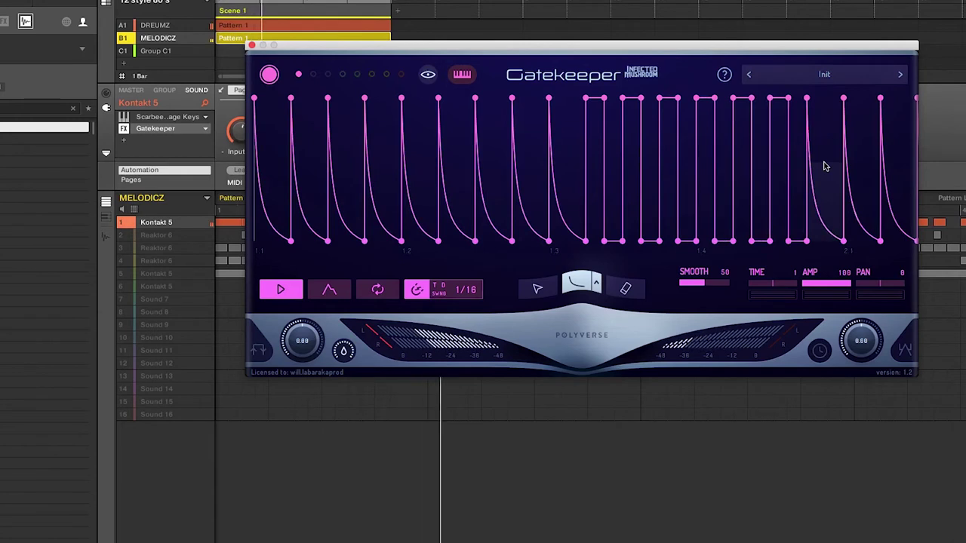
# Draw bell shapes in every 1/16 slot between beats 1.2 and 1.3
pyautogui.click(579, 285)
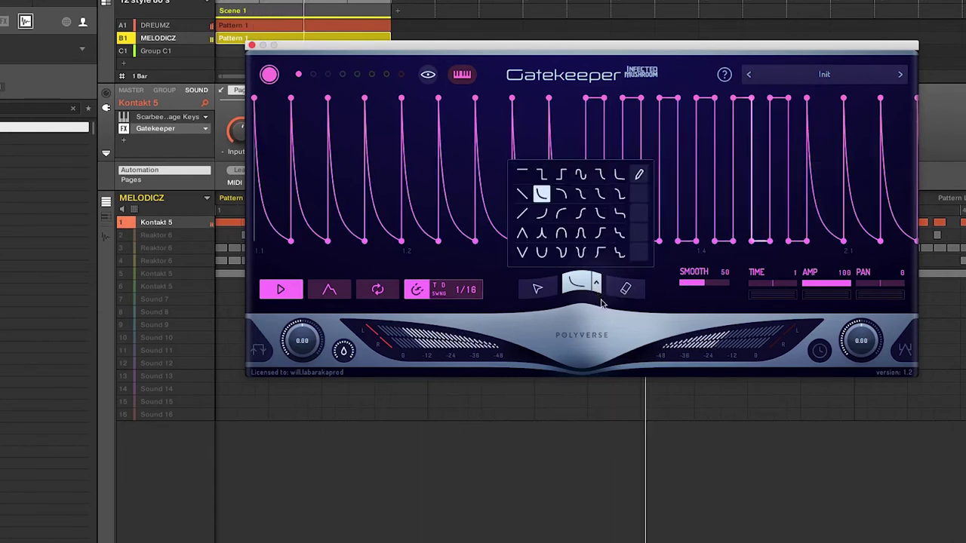
pyautogui.click(580, 235)
pyautogui.click(421, 94)
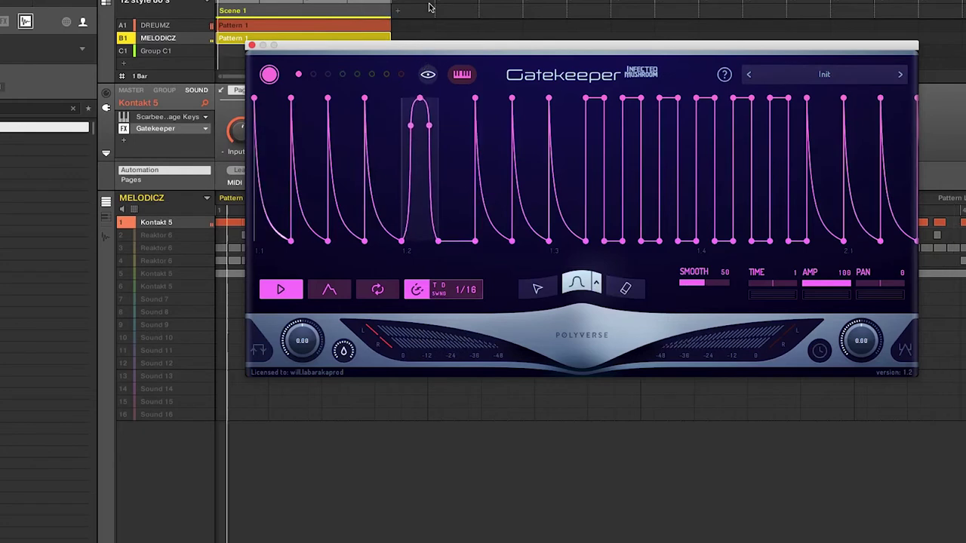
pyautogui.click(531, 92)
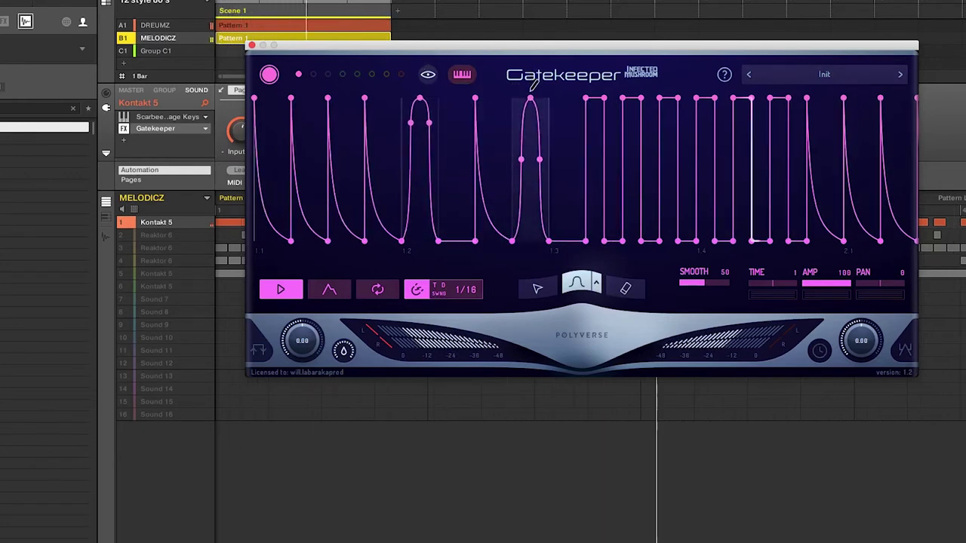
pyautogui.moveTo(411, 98); pyautogui.dragTo(540, 99)
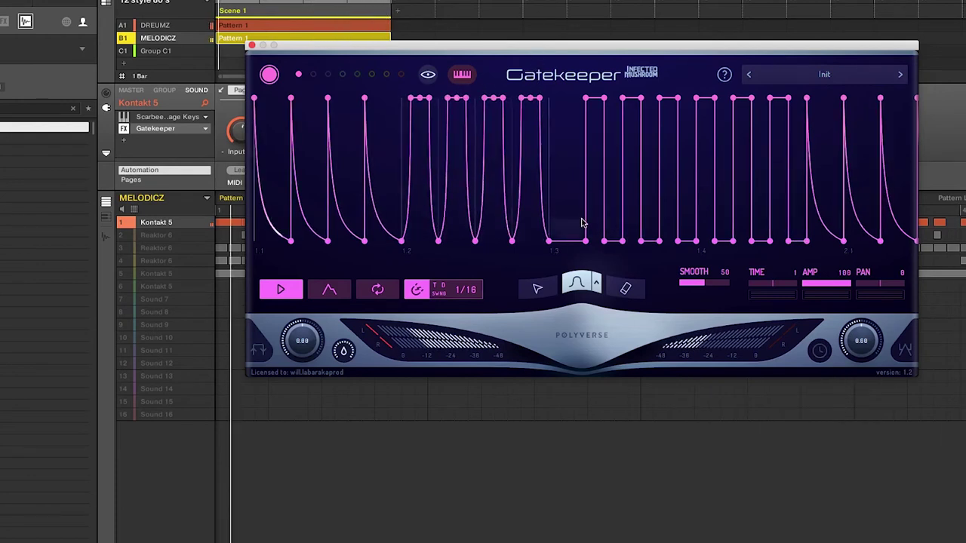
# Draw triangle shapes at full height from beat 1.2 to just past beat 1.3
pyautogui.click(596, 285)
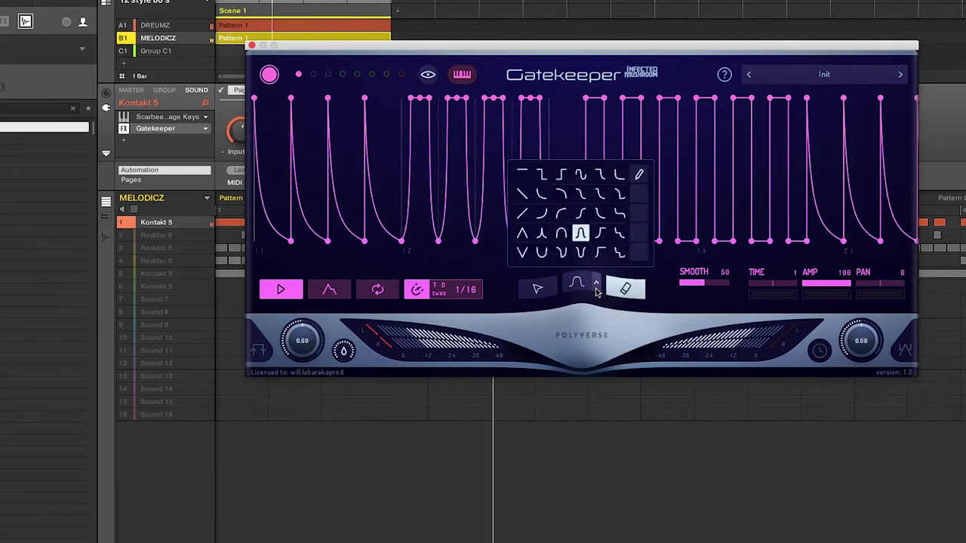
pyautogui.click(522, 233)
pyautogui.moveTo(410, 82); pyautogui.dragTo(557, 58)
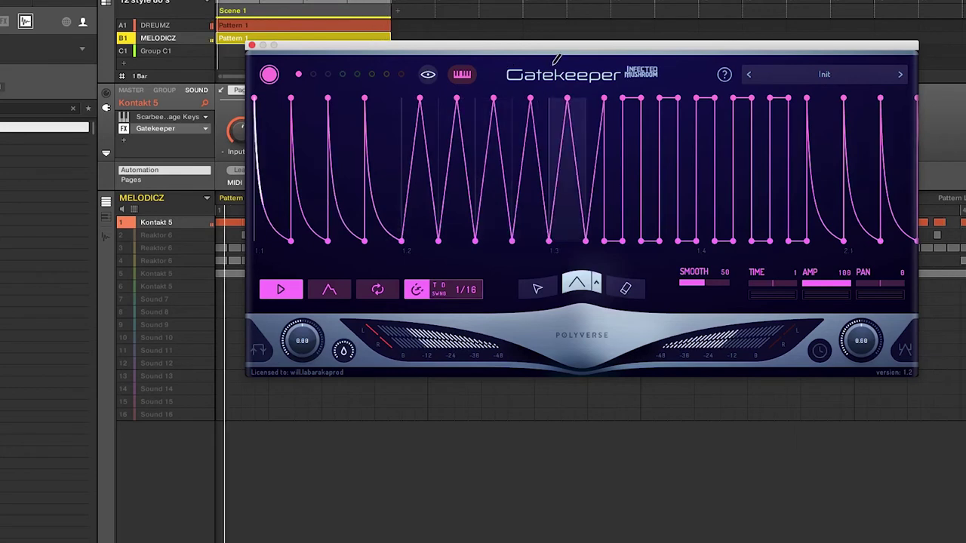
# Draw fast-rising curves that hold at the peak over the slots from just after beat 1.3 to just past beat 1.4
pyautogui.click(596, 284)
pyautogui.click(524, 173)
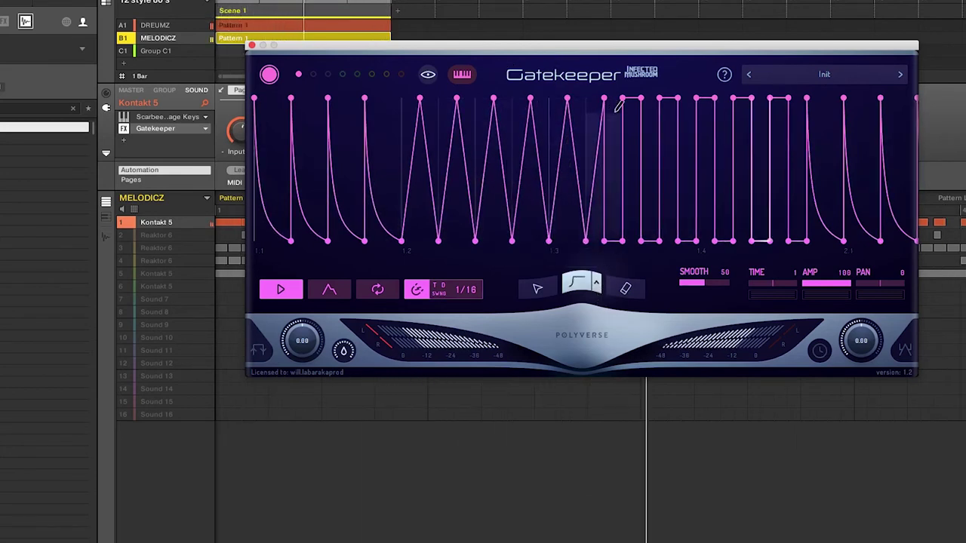
pyautogui.moveTo(617, 105)
pyautogui.mouseDown()
pyautogui.moveTo(634, 30)
pyautogui.moveTo(686, 56)
pyautogui.moveTo(769, 43)
pyautogui.mouseUp()
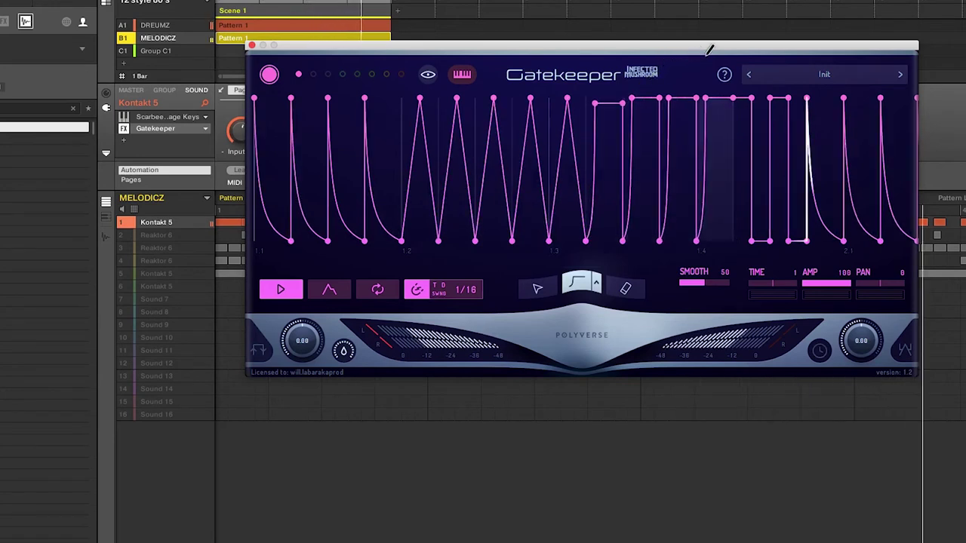
# Set the grid to 1/64 and draw narrow bell shapes from just after beat 1.4 to the envelope's end
pyautogui.click(596, 286)
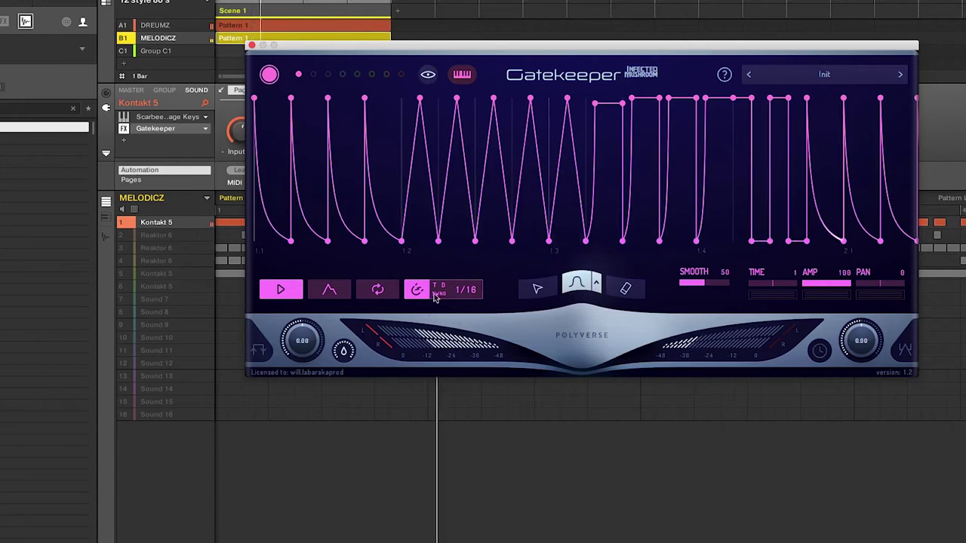
pyautogui.moveTo(435, 295); pyautogui.dragTo(470, 274)
pyautogui.moveTo(679, 138)
pyautogui.mouseDown()
pyautogui.moveTo(744, 75)
pyautogui.moveTo(776, 71)
pyautogui.moveTo(820, 43)
pyautogui.moveTo(918, 37)
pyautogui.mouseUp()
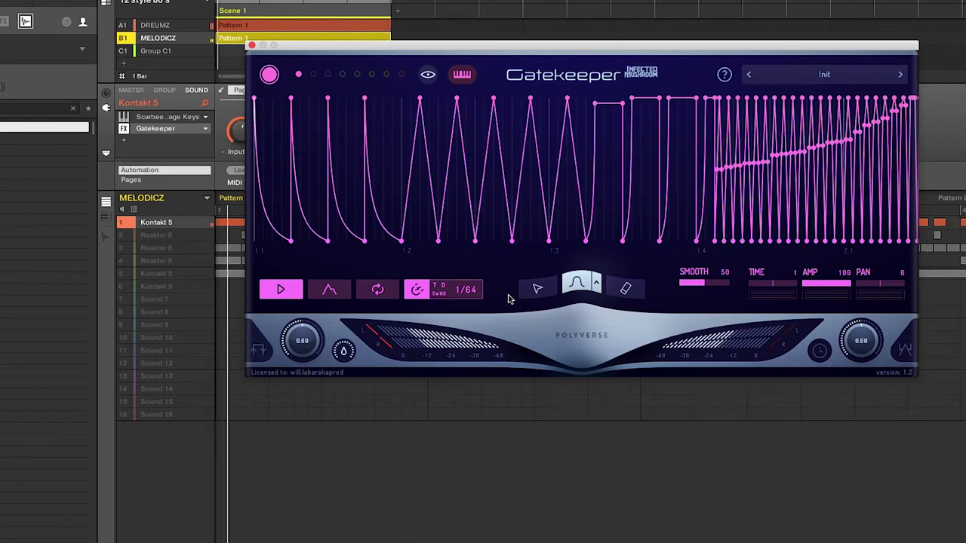
# Draw narrow inverted-bell shapes on the 1/64 grid around beat 1.2, falling in height from start to end
pyautogui.click(596, 281)
pyautogui.click(561, 252)
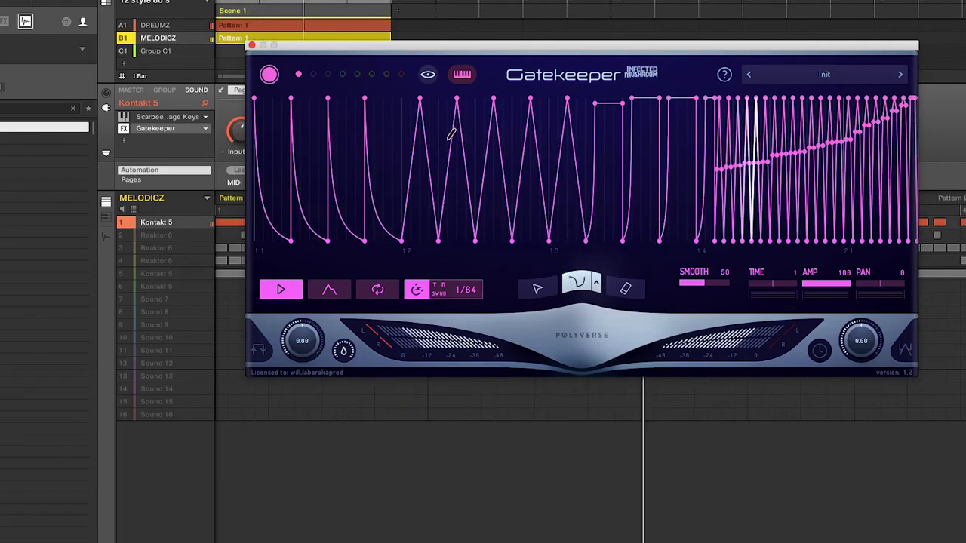
pyautogui.moveTo(450, 135)
pyautogui.mouseDown()
pyautogui.moveTo(413, 106)
pyautogui.moveTo(365, 98)
pyautogui.mouseUp()
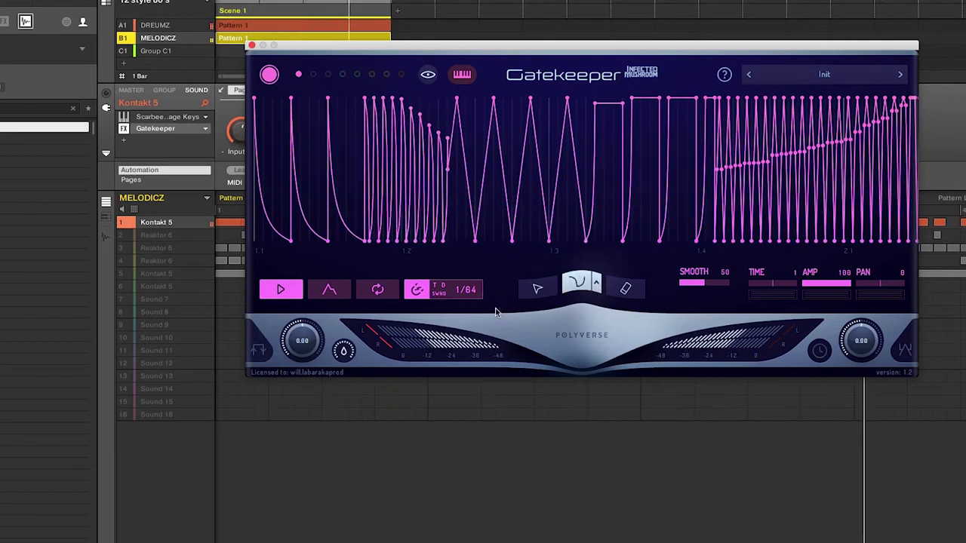
# Set the grid to 1/8 and draw wide inverted-bell shapes at full height around beat 1.2
pyautogui.moveTo(465, 289); pyautogui.dragTo(466, 275)
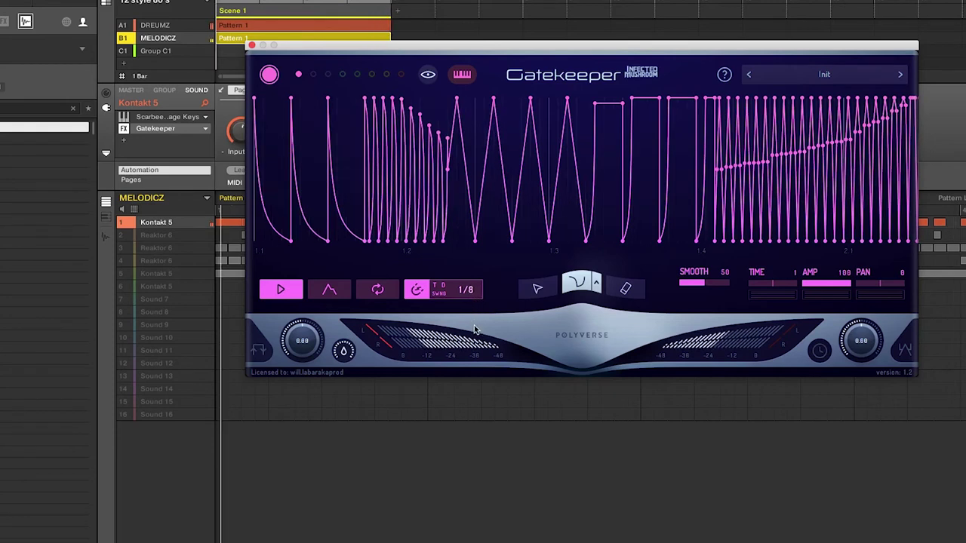
pyautogui.moveTo(423, 113)
pyautogui.mouseDown()
pyautogui.moveTo(453, 120)
pyautogui.moveTo(392, 58)
pyautogui.mouseUp()
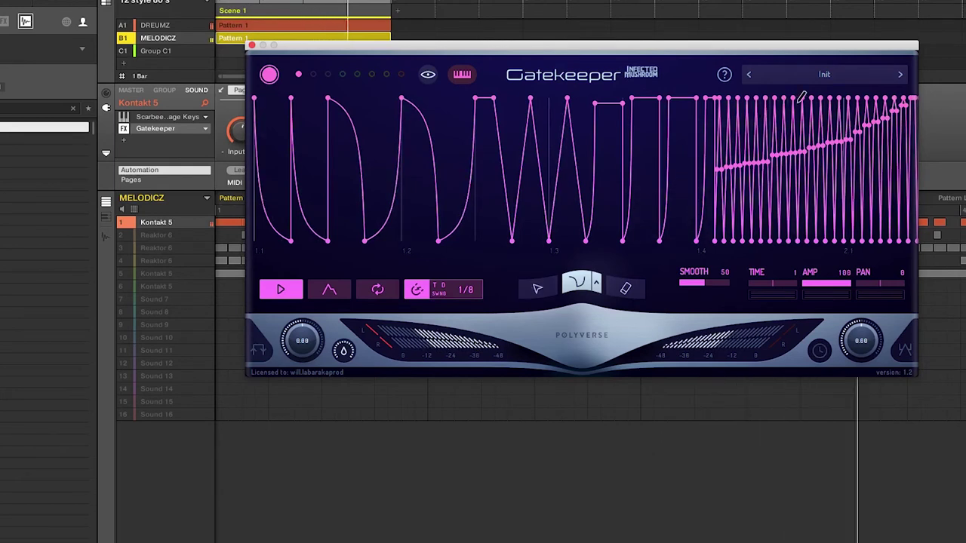
pyautogui.moveTo(802, 98); pyautogui.dragTo(803, 82)
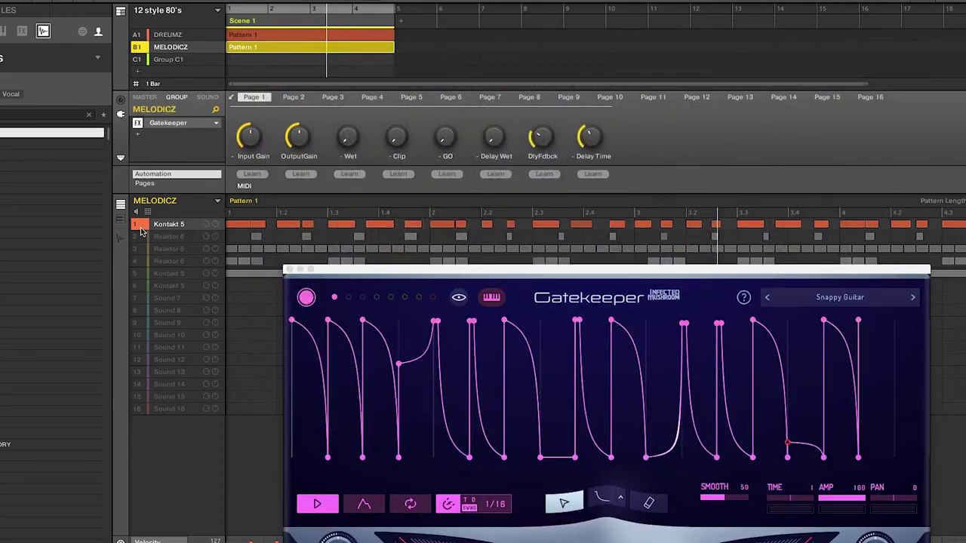
# Solo the Reaktor 6 sound in slot 3 of the MELODICZ group and move the Gatekeeper window fully into view
pyautogui.click(141, 230)
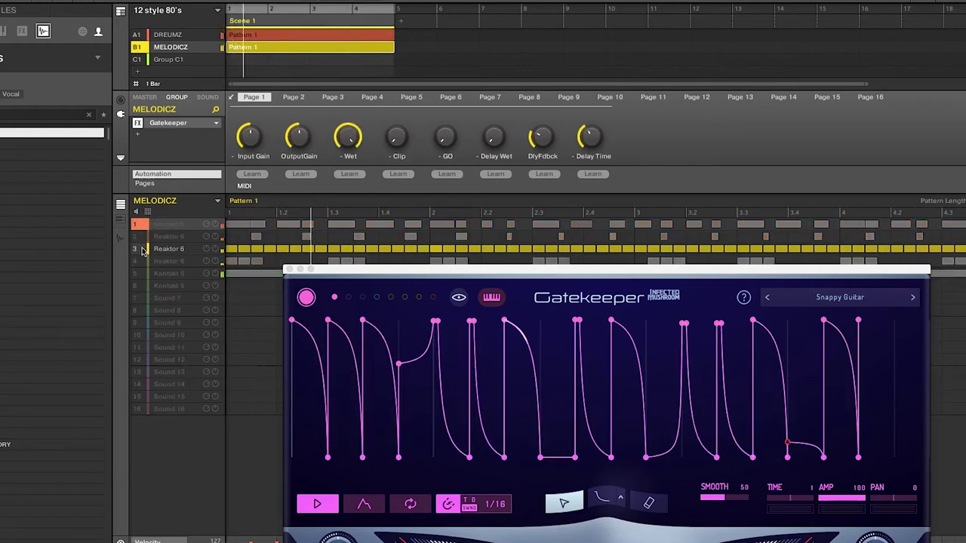
pyautogui.click(161, 253)
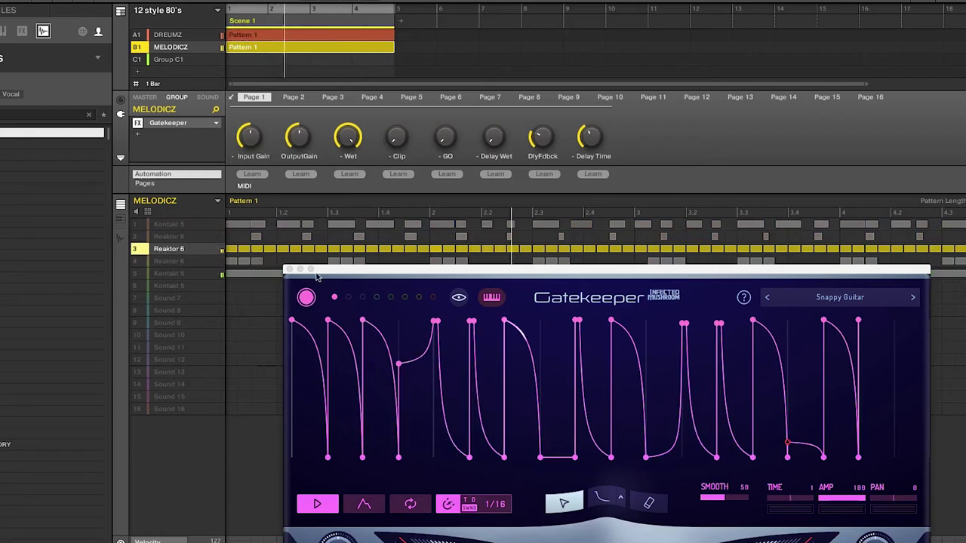
pyautogui.moveTo(329, 274); pyautogui.dragTo(277, 170)
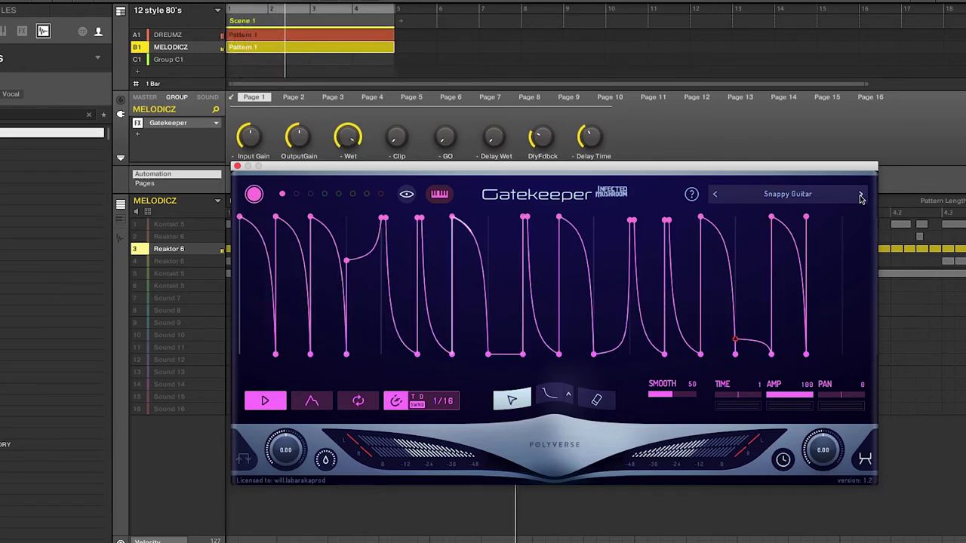
# Audition the presets following Snappy Guitar one by one, through Trampoline and babushka to RunTheFeed
pyautogui.click(861, 196)
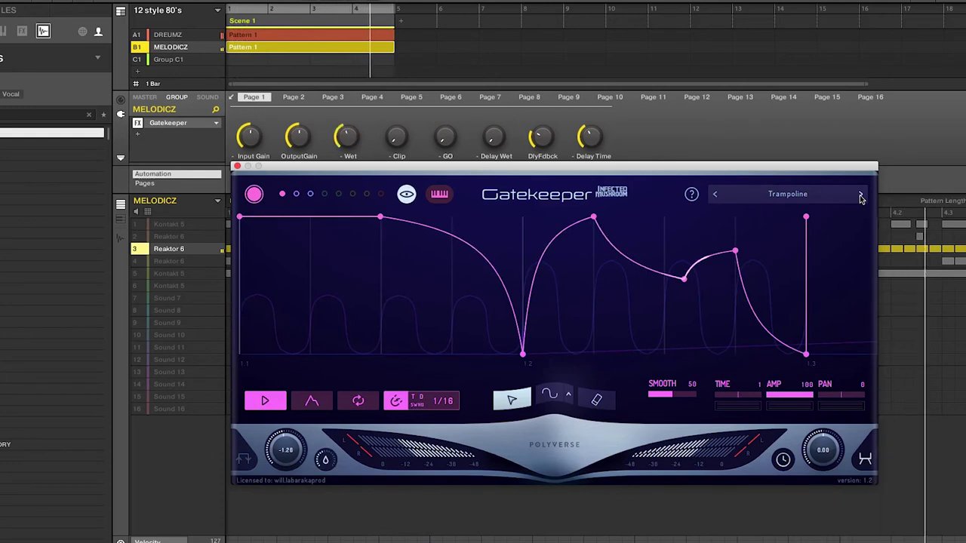
pyautogui.click(861, 196)
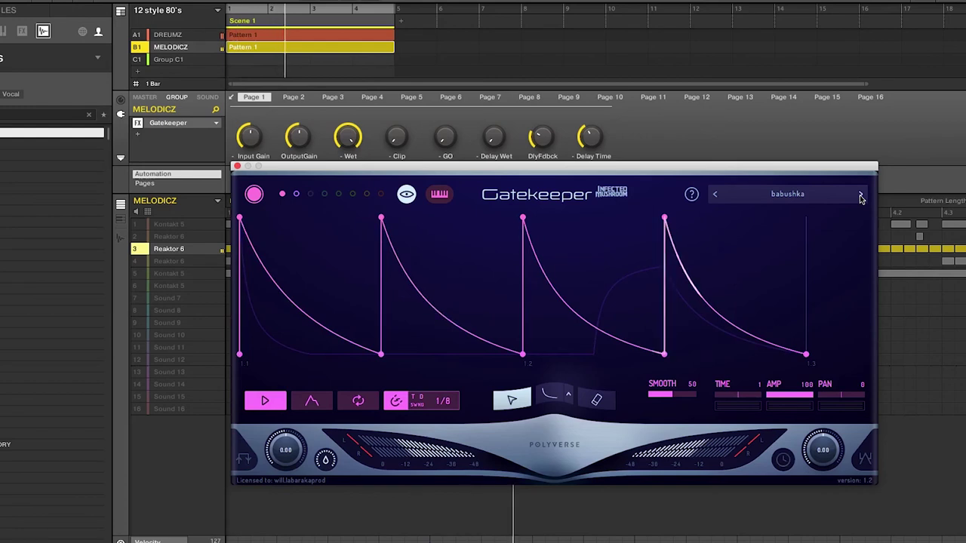
pyautogui.click(861, 196)
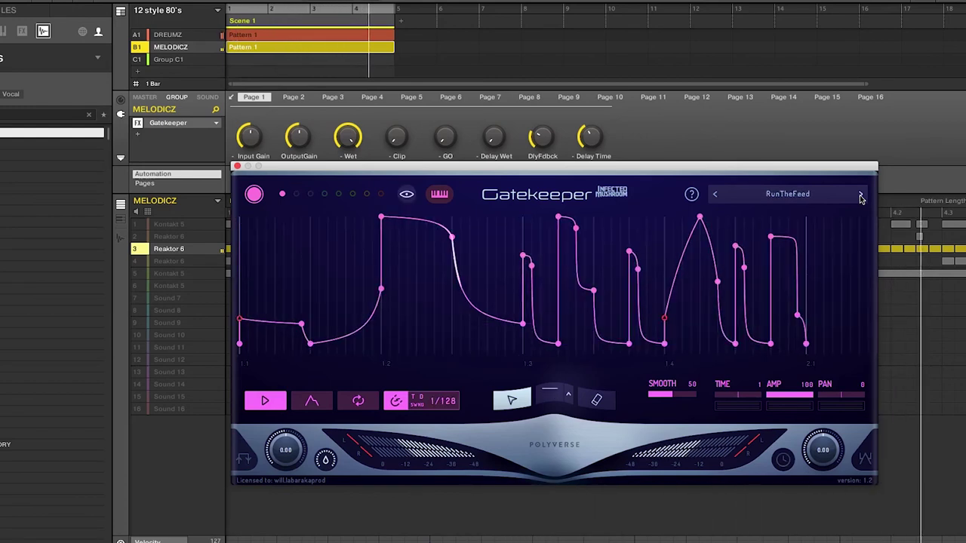
# Draw dense rising-curve shapes on the 1/128 grid around beat 1.2 of RunTheFeed, then change the grid and continue across the remaining envelope
pyautogui.click(567, 398)
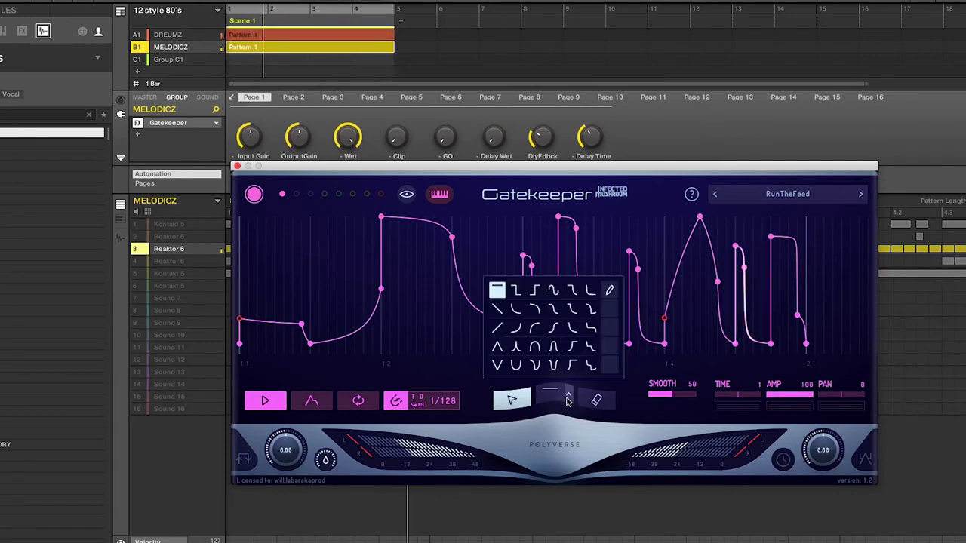
pyautogui.click(574, 348)
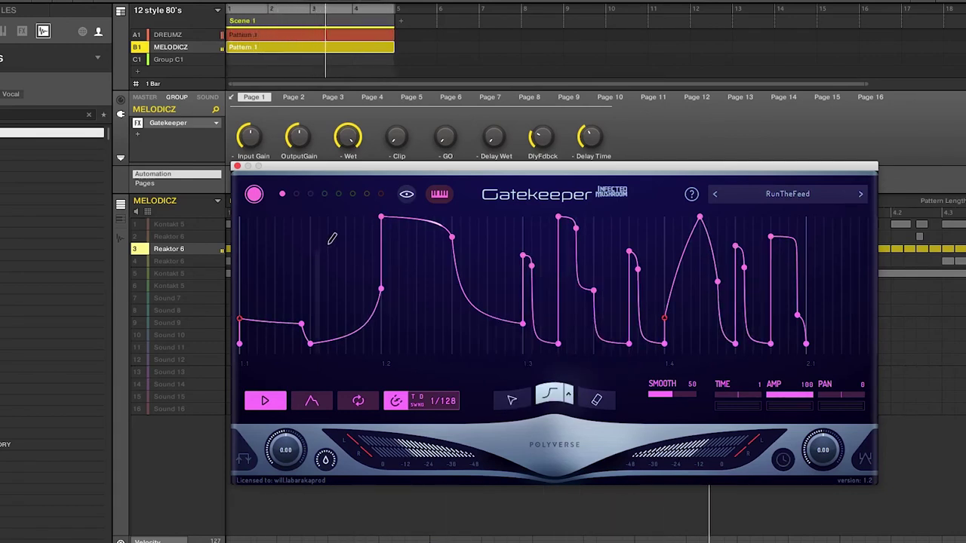
pyautogui.moveTo(318, 224)
pyautogui.mouseDown()
pyautogui.moveTo(378, 214)
pyautogui.moveTo(392, 267)
pyautogui.moveTo(459, 349)
pyautogui.mouseUp()
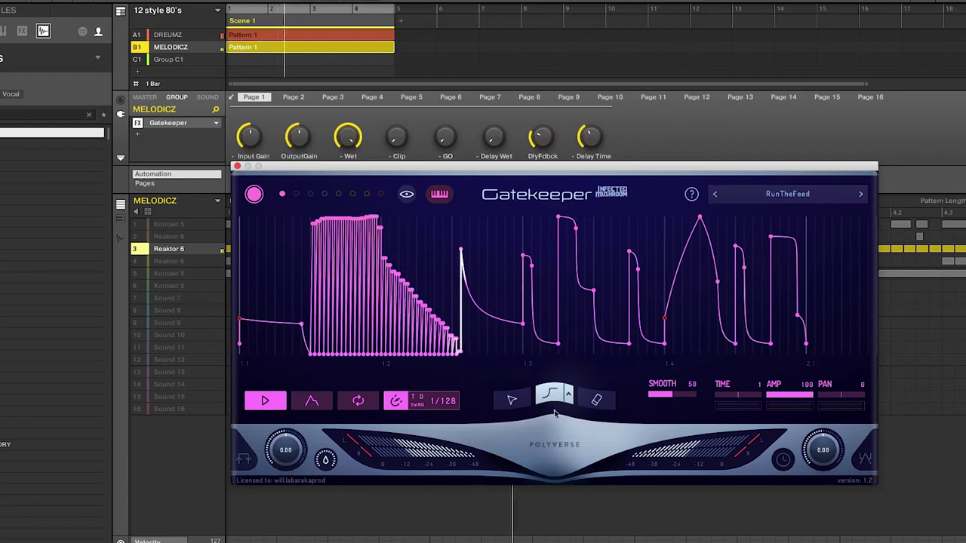
pyautogui.moveTo(443, 400); pyautogui.dragTo(449, 384)
pyautogui.moveTo(513, 277)
pyautogui.mouseDown()
pyautogui.moveTo(410, 295)
pyautogui.moveTo(363, 219)
pyautogui.moveTo(765, 222)
pyautogui.mouseUp()
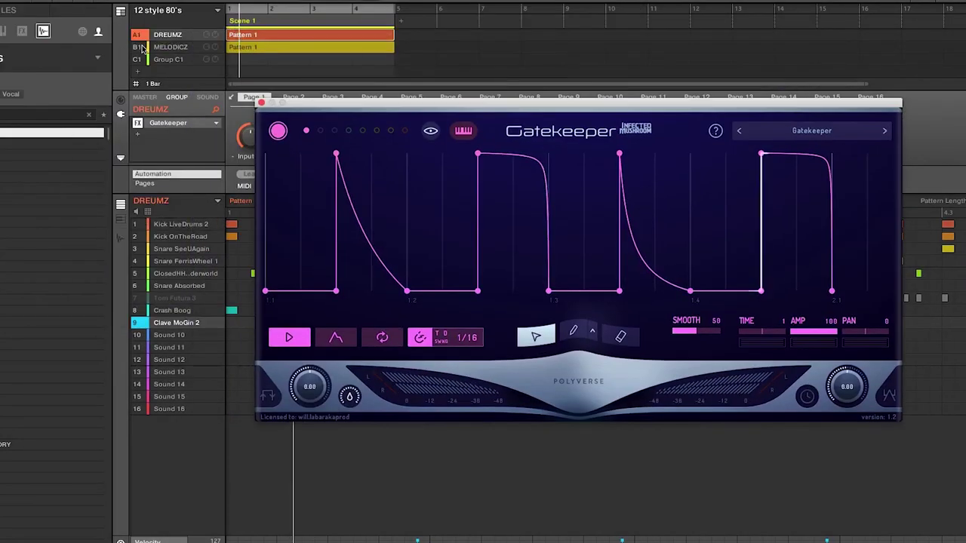
# Mute the MELODICZ group to hear the DREUMZ group with its Gatekeeper effect alone
pyautogui.click(139, 47)
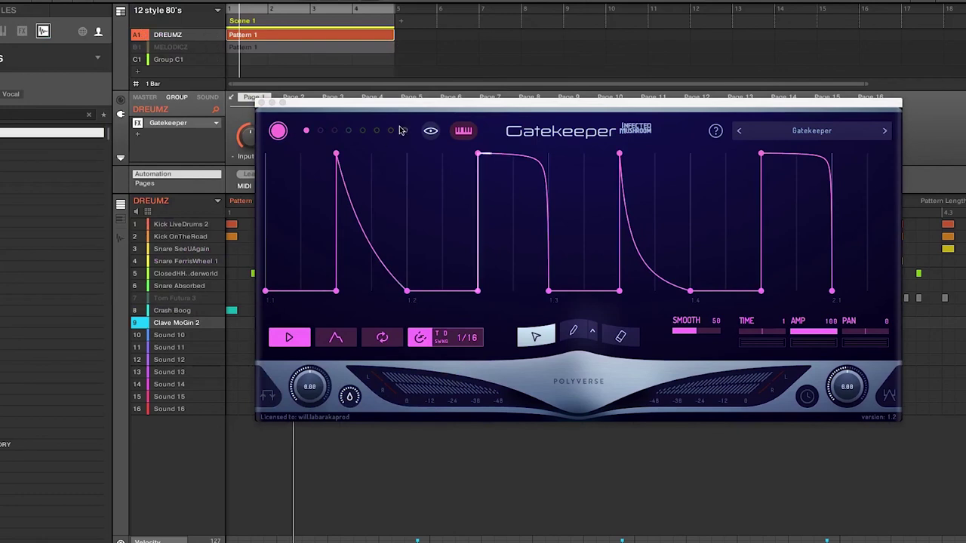
# Audition Gatekeeper presets one by one on the DREUMZ group, from Dramatic Rev through Palm Mute, Dancy Reish and Samba to Suspense
pyautogui.moveTo(395, 111); pyautogui.dragTo(305, 63)
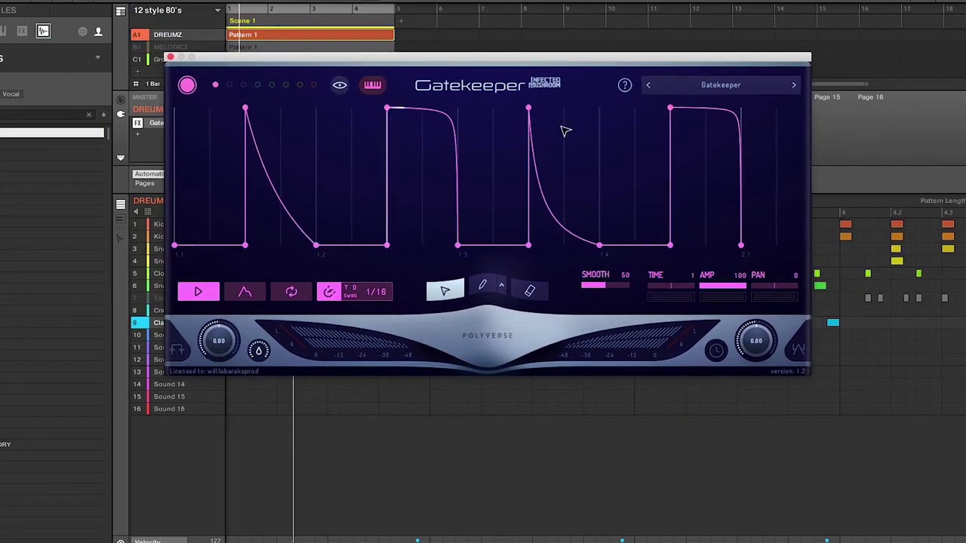
pyautogui.click(794, 88)
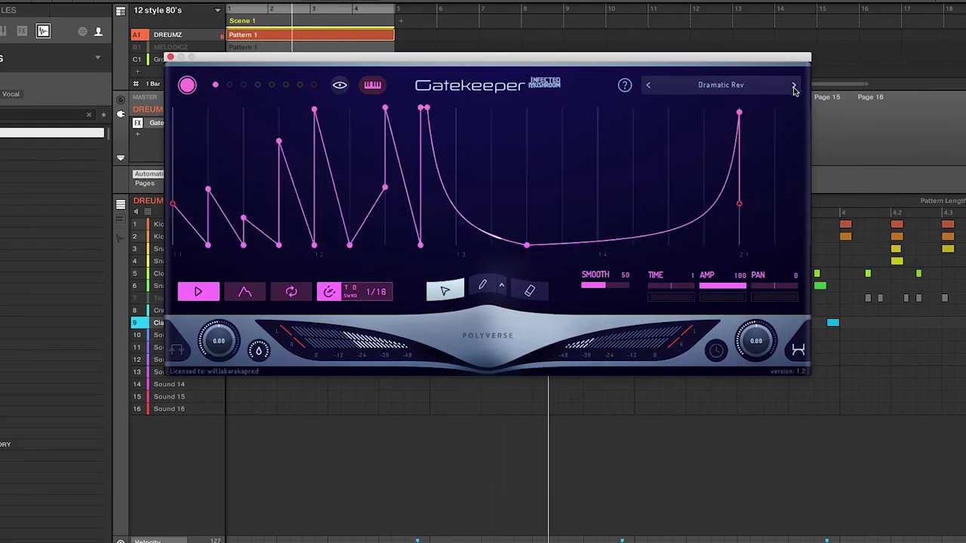
pyautogui.click(794, 88)
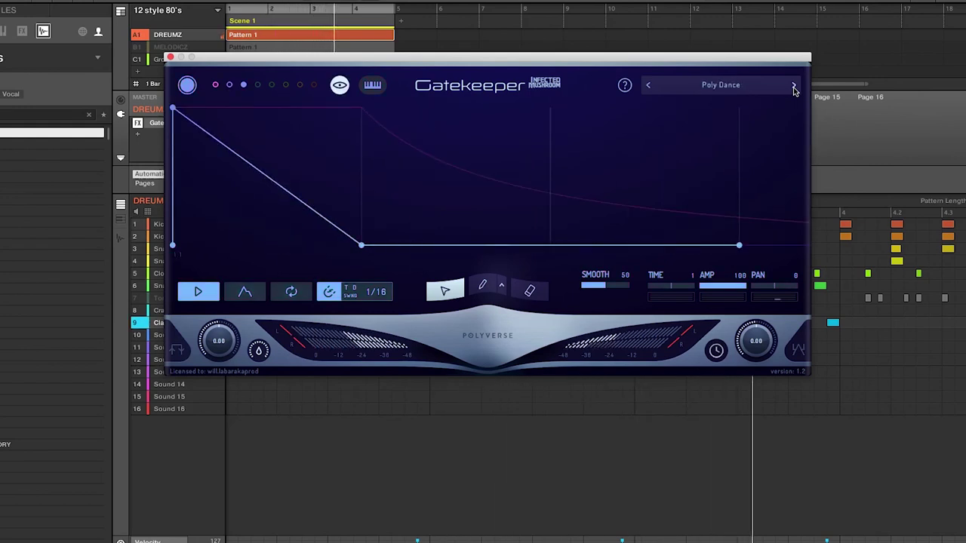
pyautogui.click(794, 87)
pyautogui.click(794, 88)
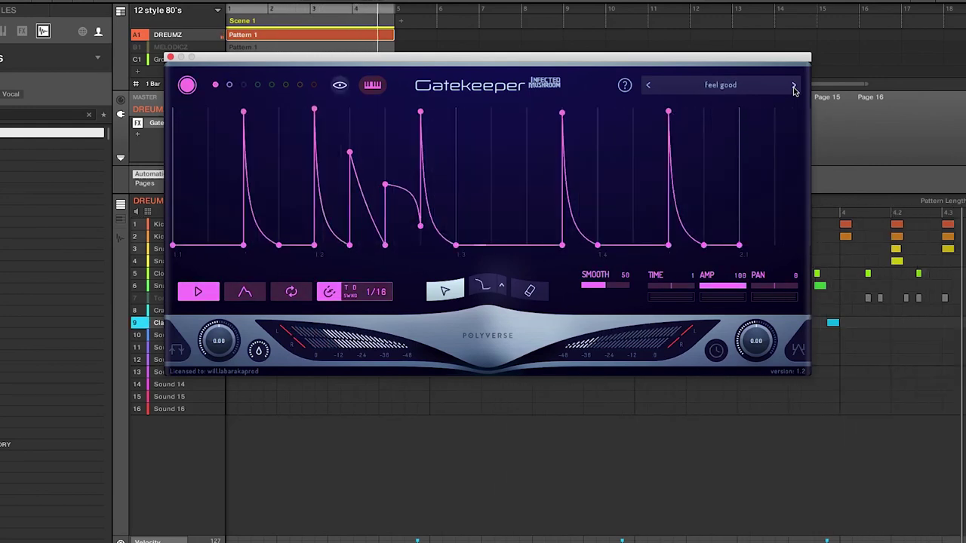
pyautogui.click(794, 88)
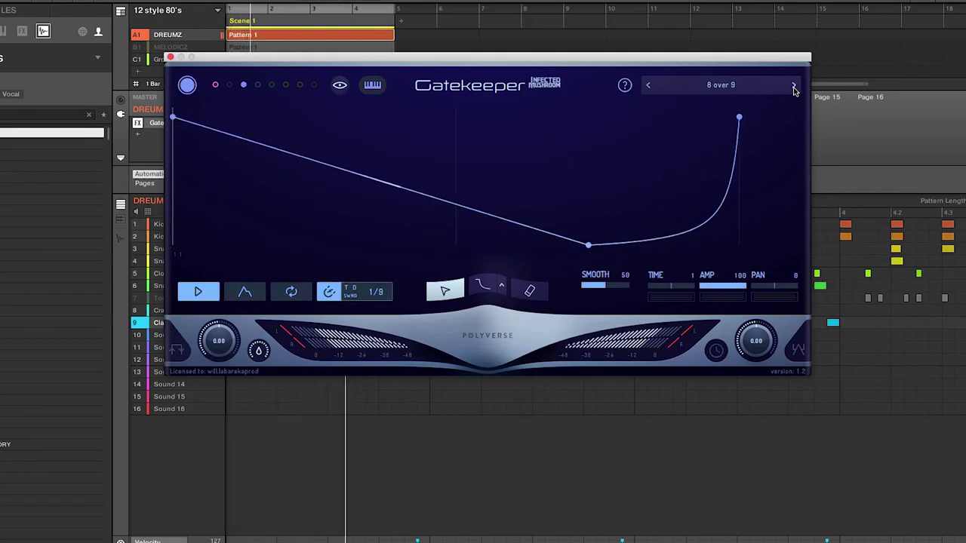
pyautogui.click(794, 87)
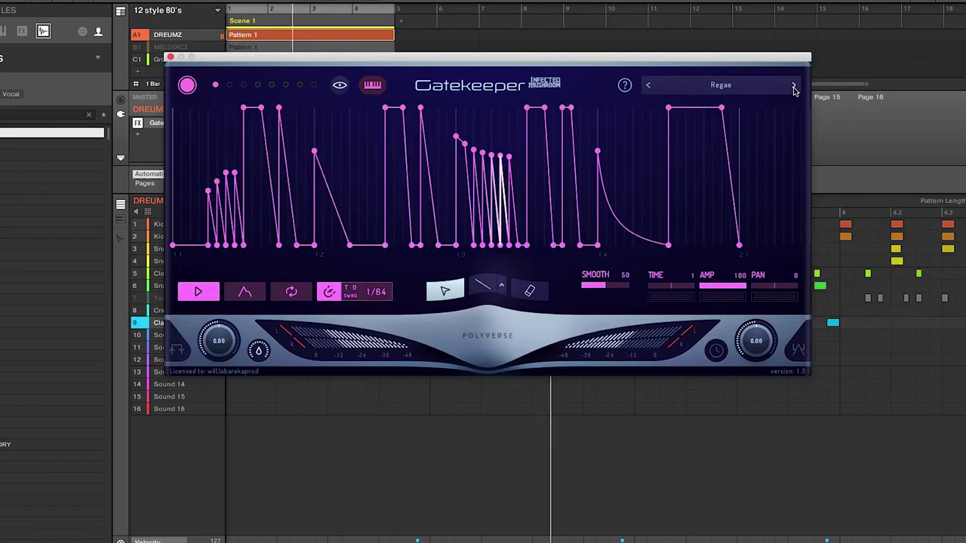
pyautogui.click(794, 87)
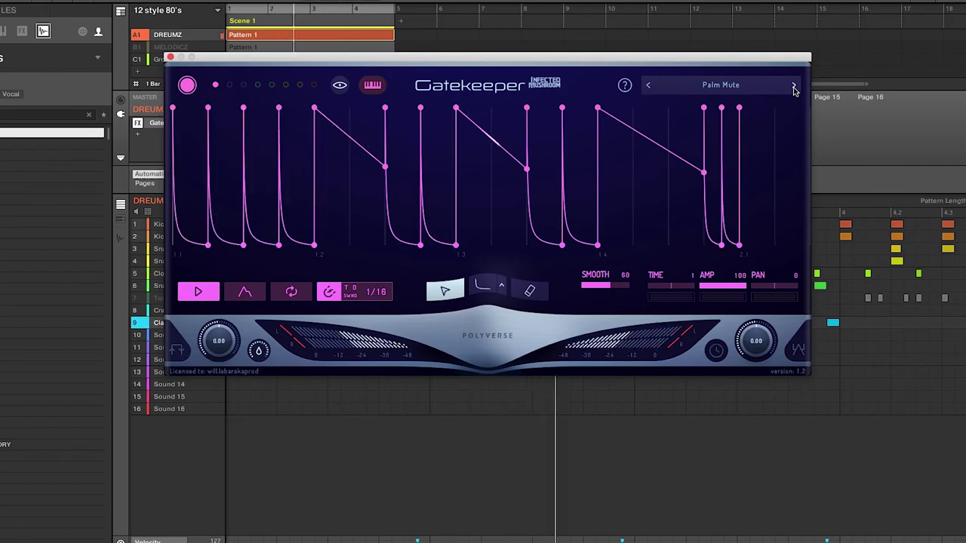
pyautogui.click(794, 85)
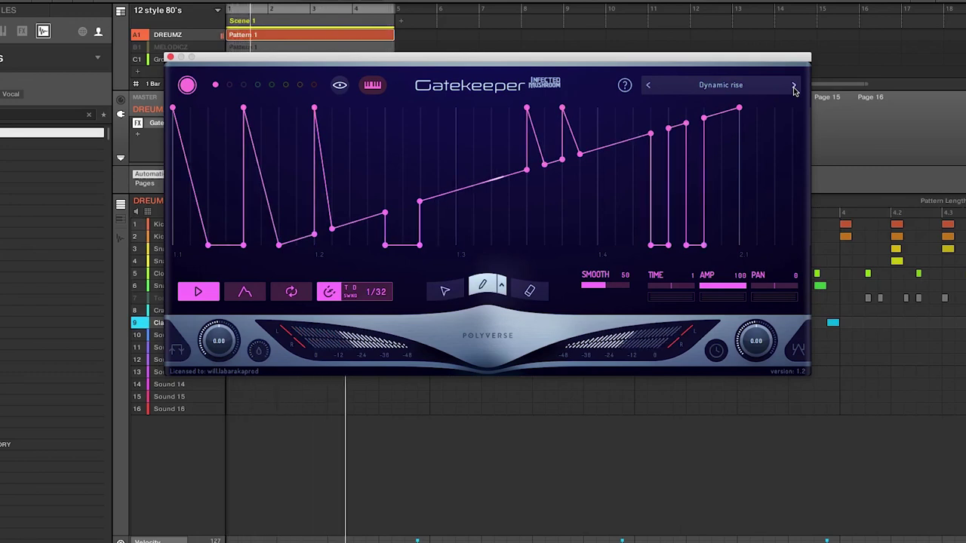
pyautogui.click(794, 86)
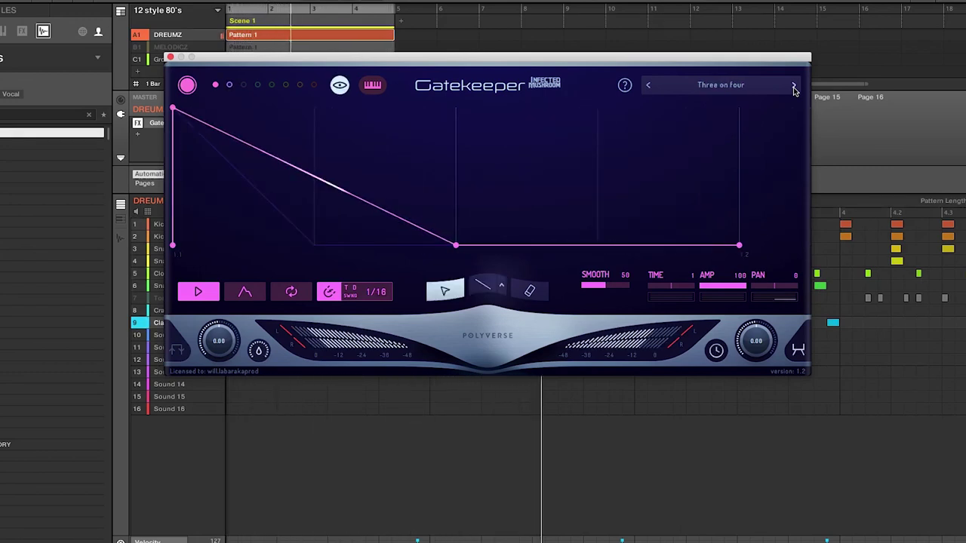
pyautogui.click(794, 86)
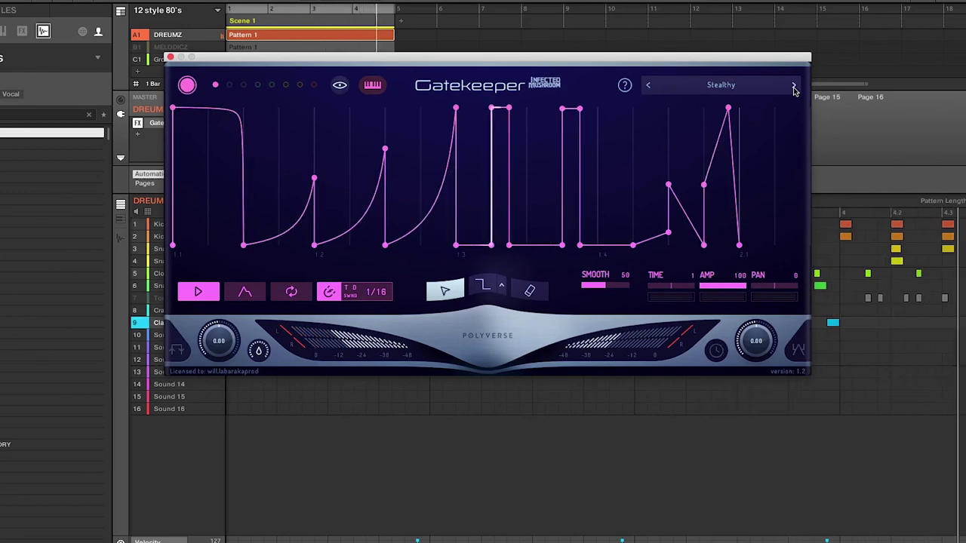
pyautogui.click(793, 86)
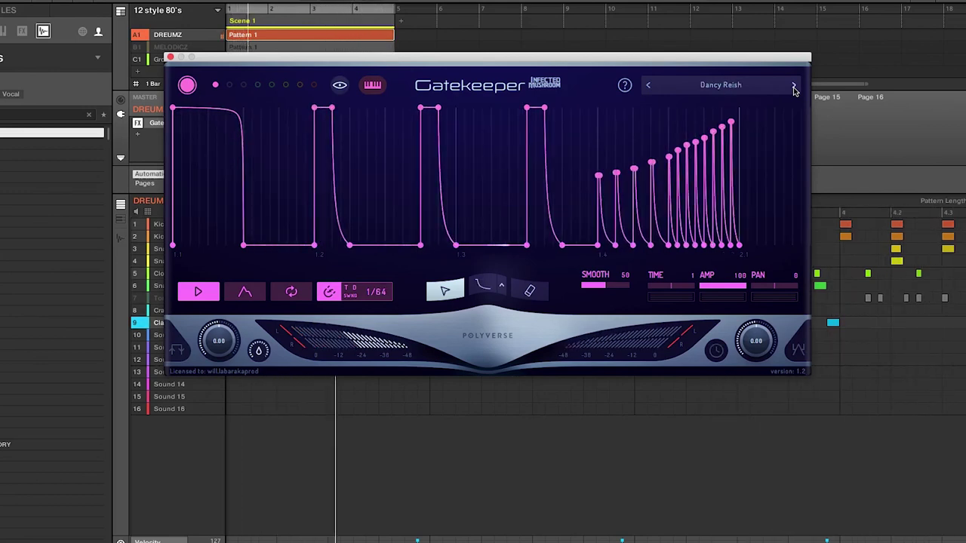
pyautogui.click(794, 86)
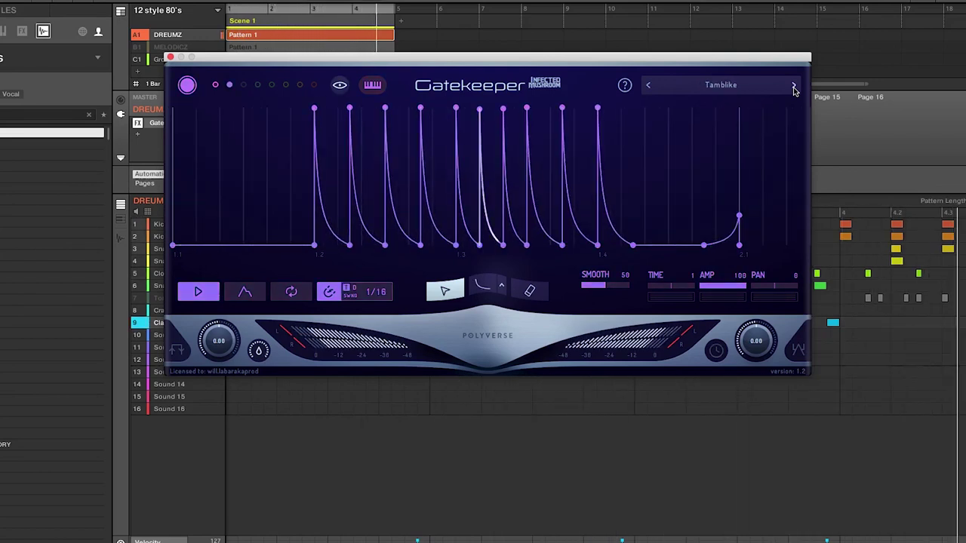
pyautogui.click(793, 86)
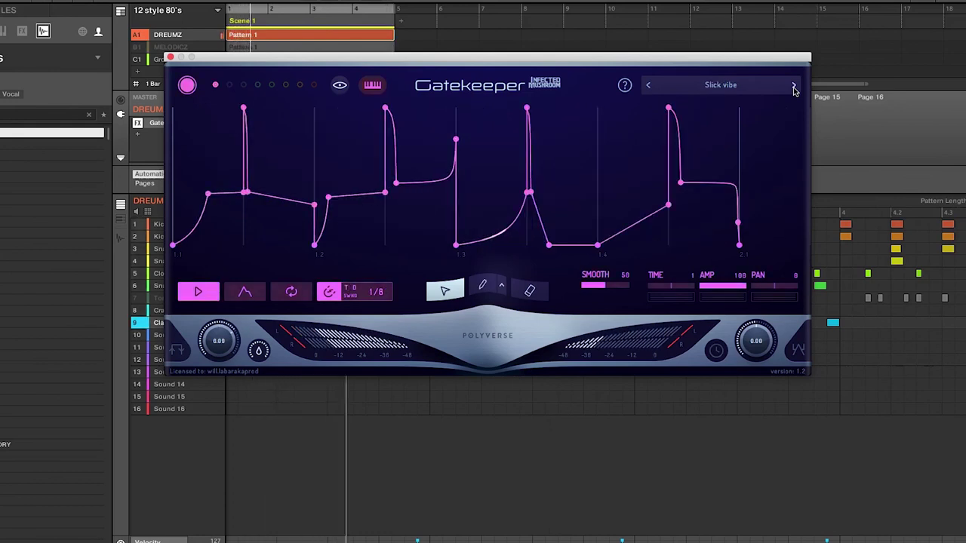
pyautogui.click(794, 86)
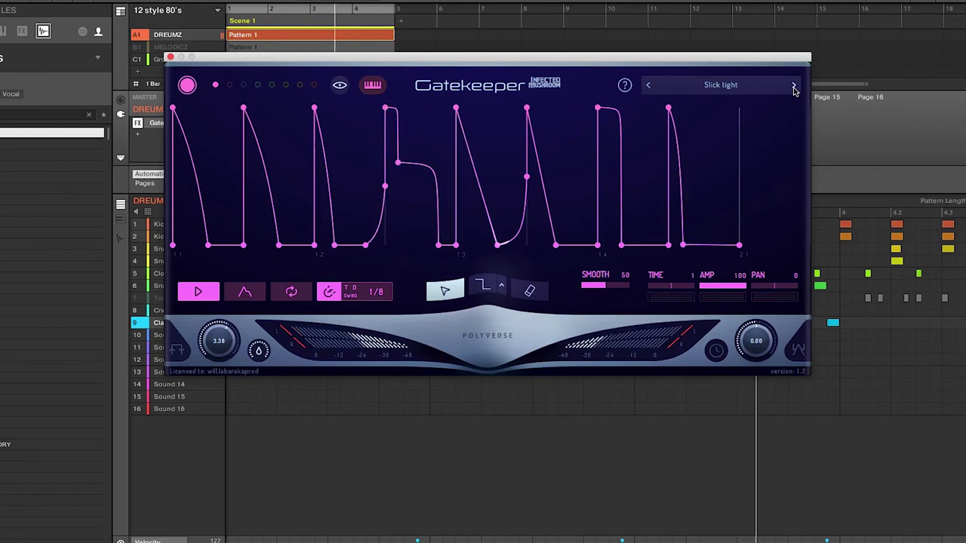
pyautogui.click(794, 86)
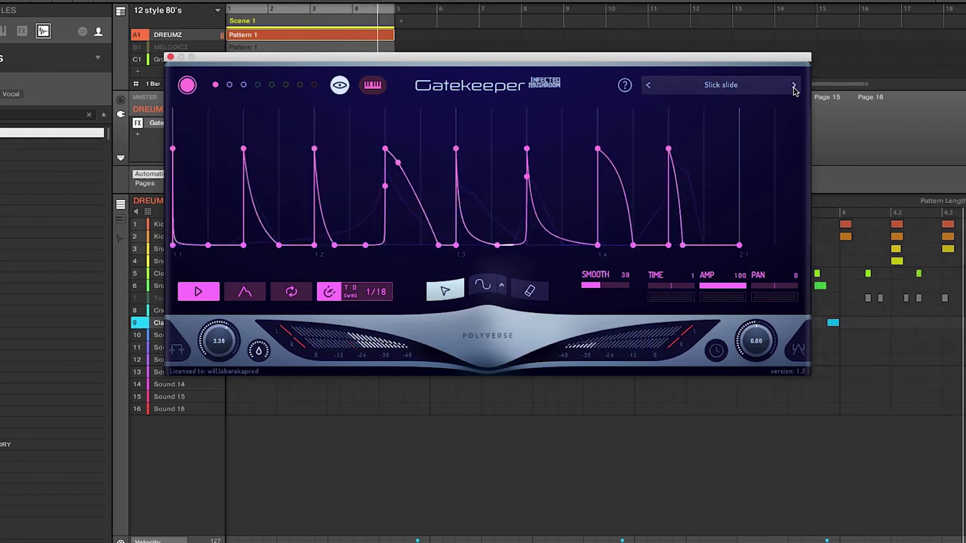
pyautogui.click(794, 86)
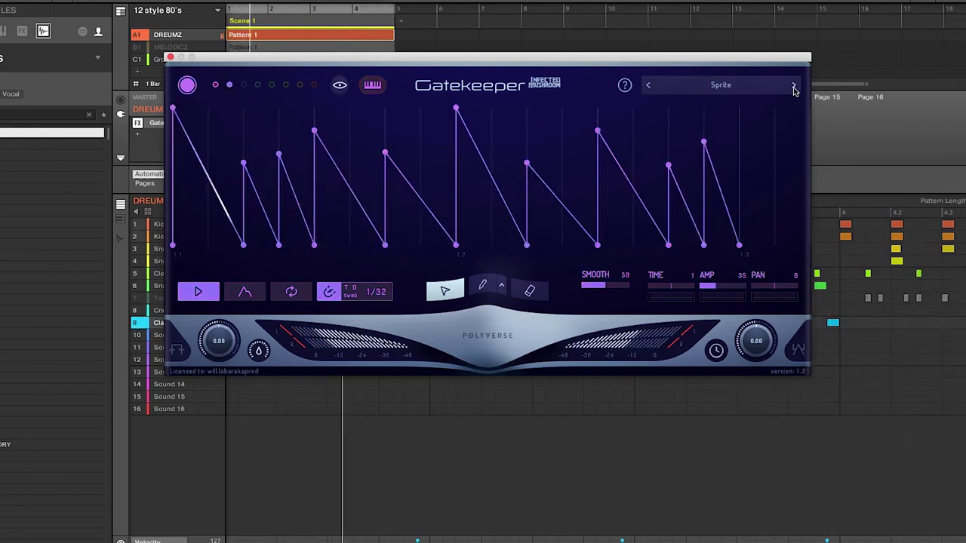
pyautogui.click(794, 86)
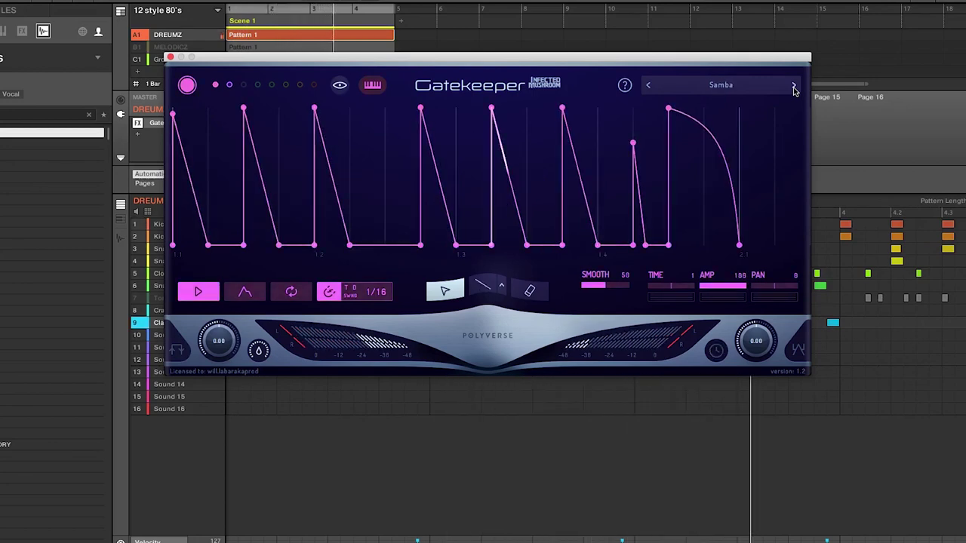
pyautogui.click(793, 86)
pyautogui.click(794, 86)
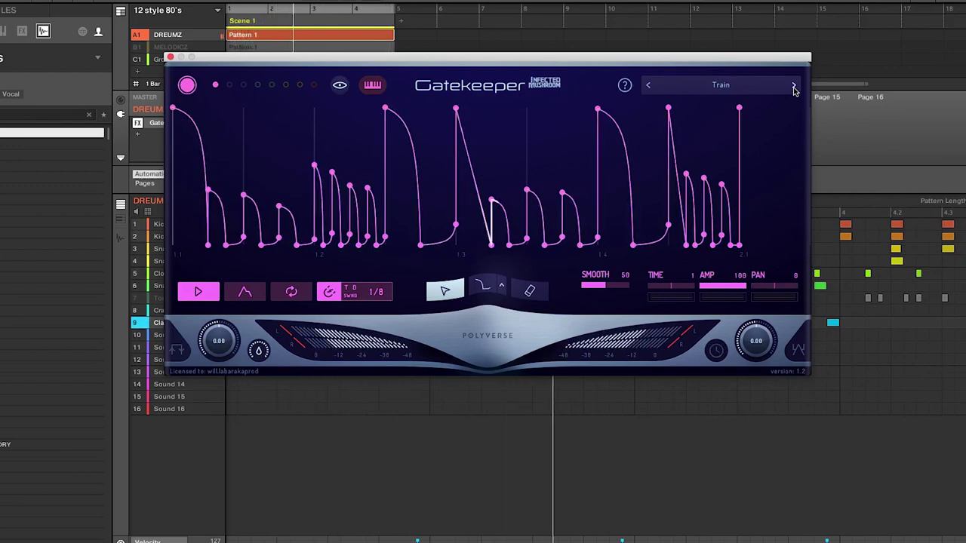
pyautogui.click(794, 86)
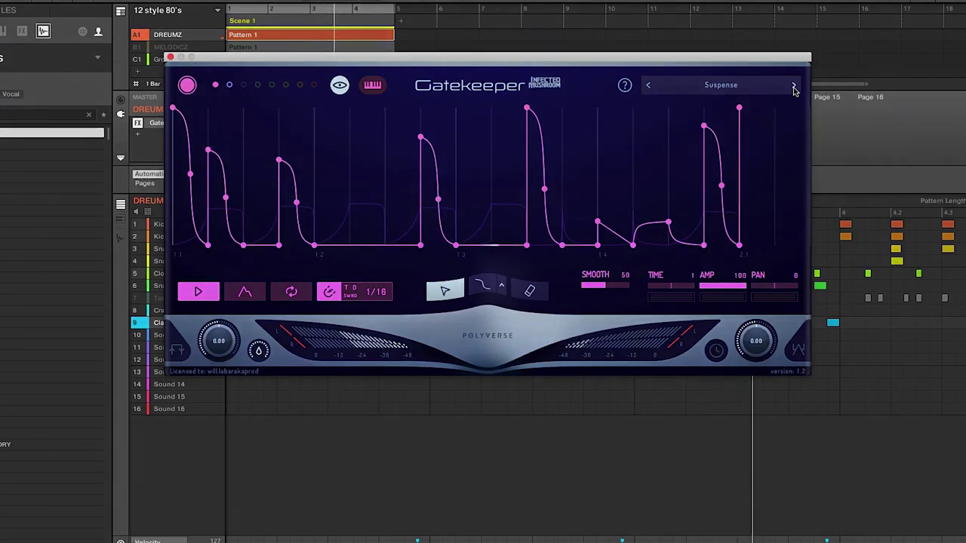